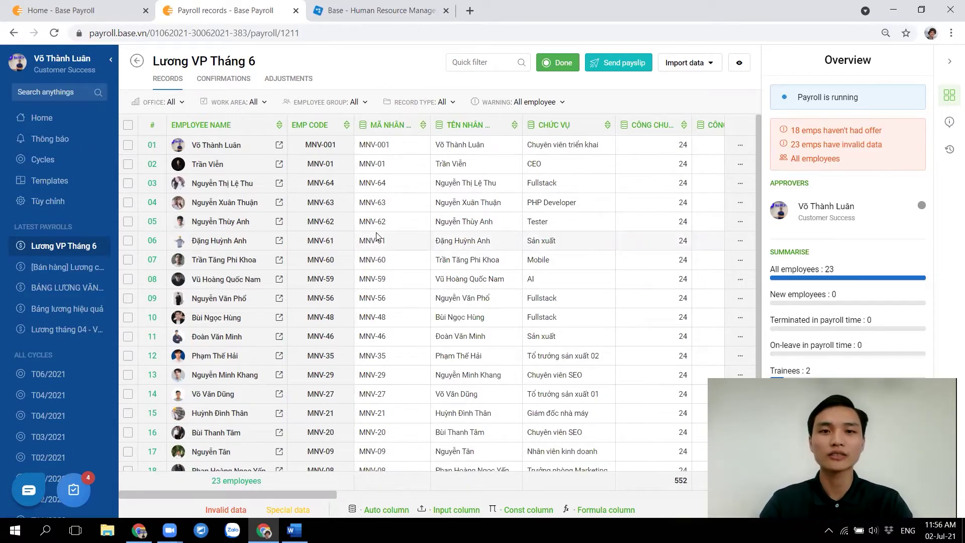
Switch to the sample payroll spreadsheet in Google Sheets and go through its headers from MNV to Trừ đi muộn.
{"action": "key", "text": "alt+Tab"}
{"action": "key", "text": "alt+Tab"}
{"action": "key", "text": "alt+Tab"}
{"action": "key", "text": "alt+Tab"}
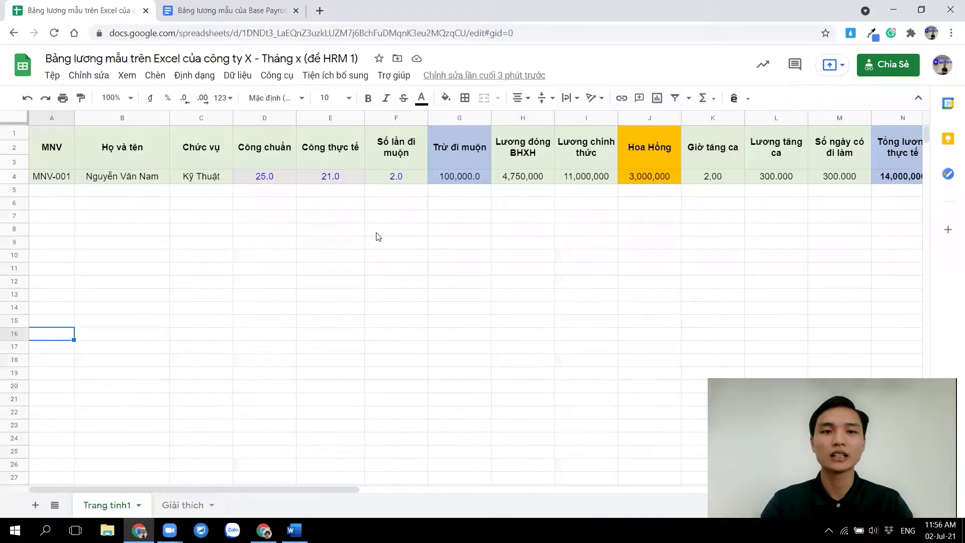
{"action": "left_click", "coordinate": [55, 157]}
{"action": "key", "text": "Right"}
{"action": "key", "text": "Right"}
{"action": "key", "text": "Right"}
{"action": "key", "text": "Right"}
{"action": "key", "text": "Right"}
{"action": "key", "text": "Right"}
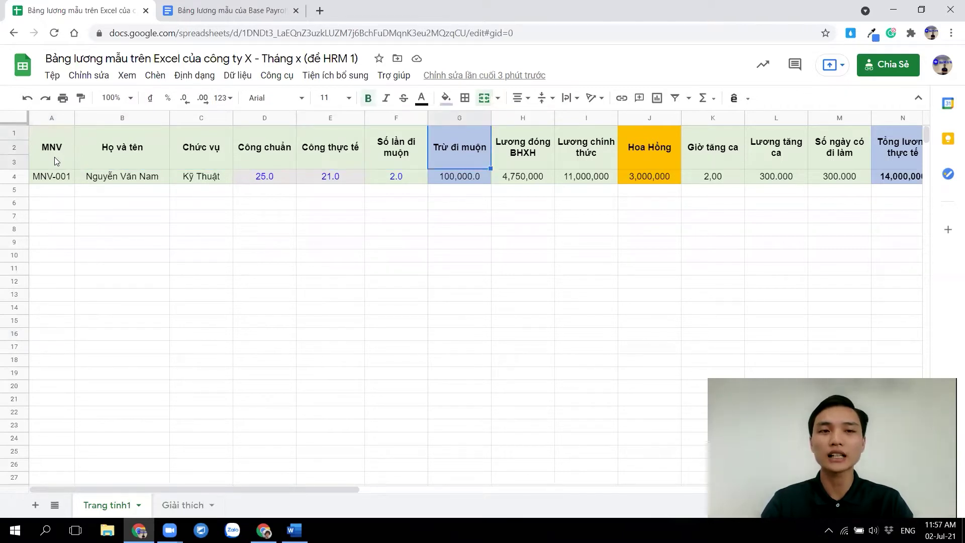
Examine the sample payroll's column headers one by one, from MNV through to Thực lãnh.
{"action": "left_click", "coordinate": [55, 153]}
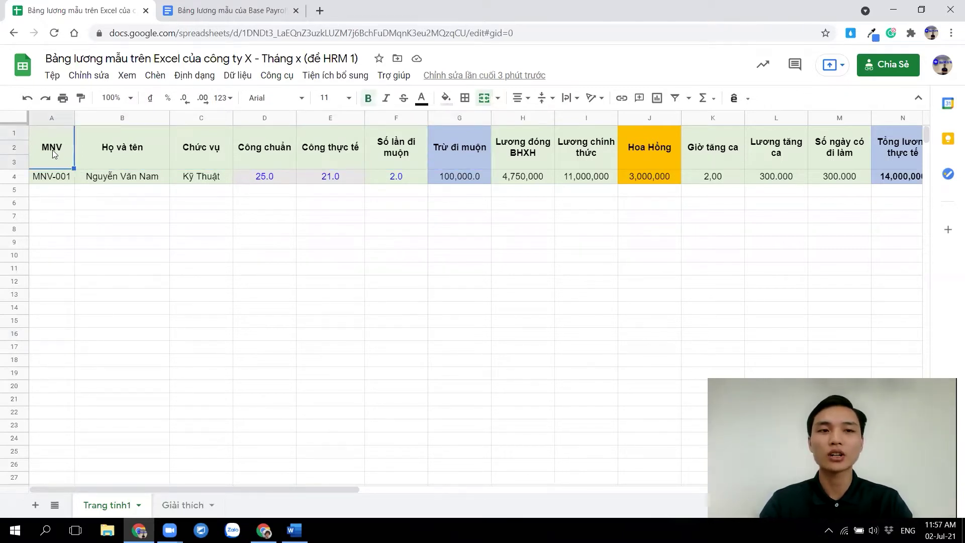
{"action": "left_click", "coordinate": [49, 177]}
{"action": "left_click", "coordinate": [63, 151]}
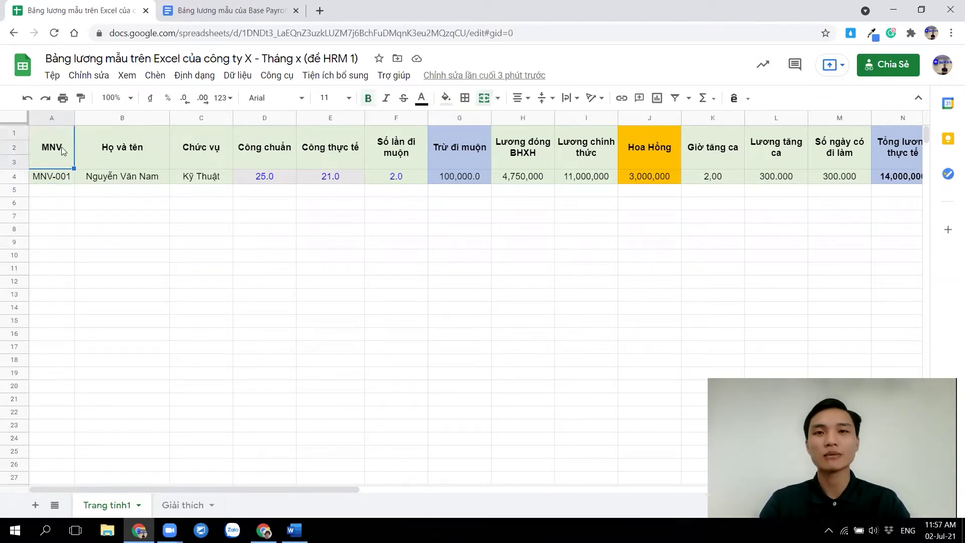
{"action": "key", "text": "Right"}
{"action": "key", "text": "Right"}
{"action": "key", "text": "Right"}
{"action": "key", "text": "Right"}
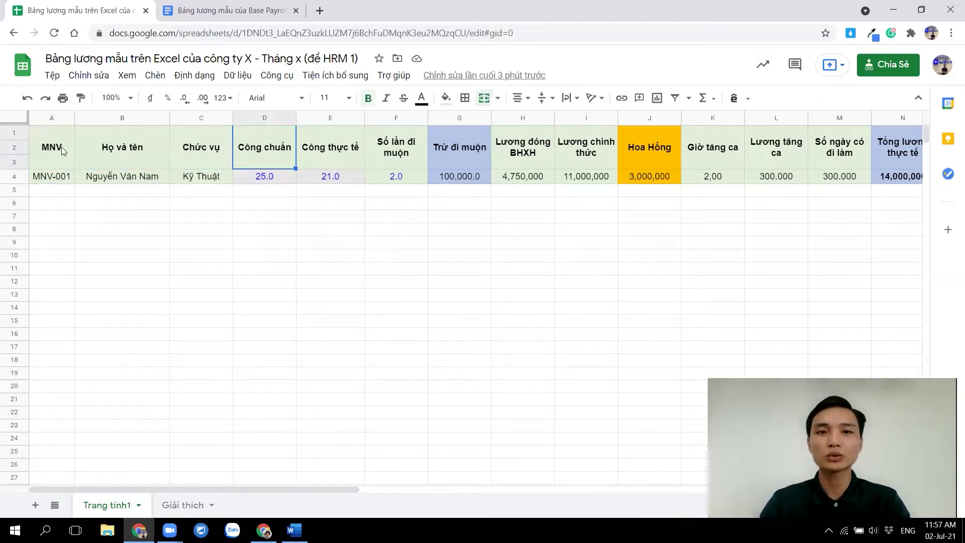
{"action": "key", "text": "Right"}
{"action": "key", "text": "Right"}
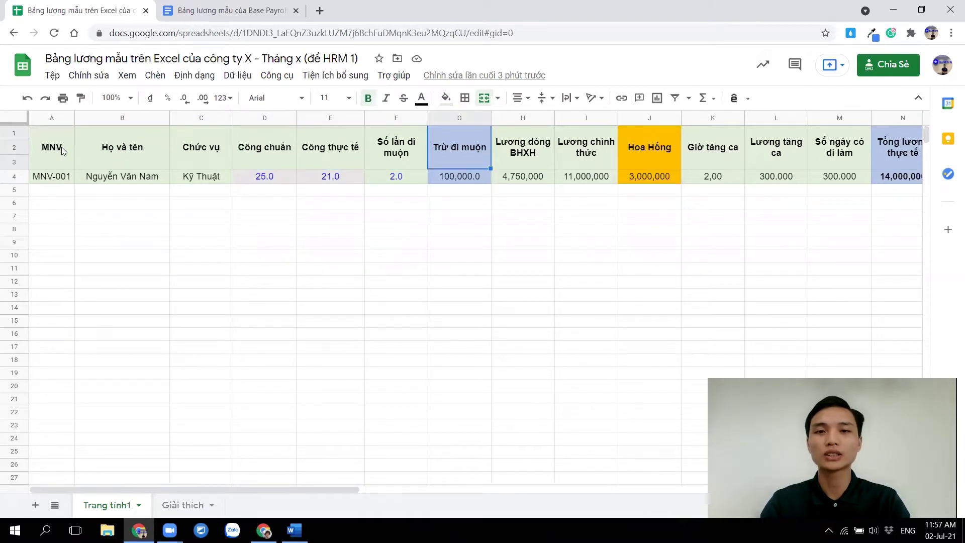
{"action": "key", "text": "Right"}
{"action": "key", "text": "Right"}
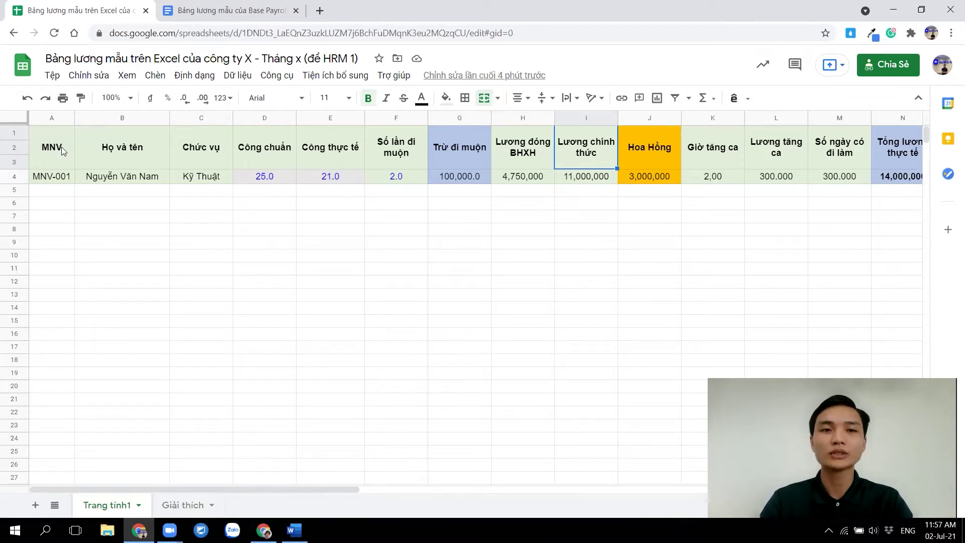
{"action": "key", "text": "Right"}
{"action": "key", "text": "Right"}
{"action": "key", "text": "Right"}
{"action": "key", "text": "Right"}
{"action": "key", "text": "Right"}
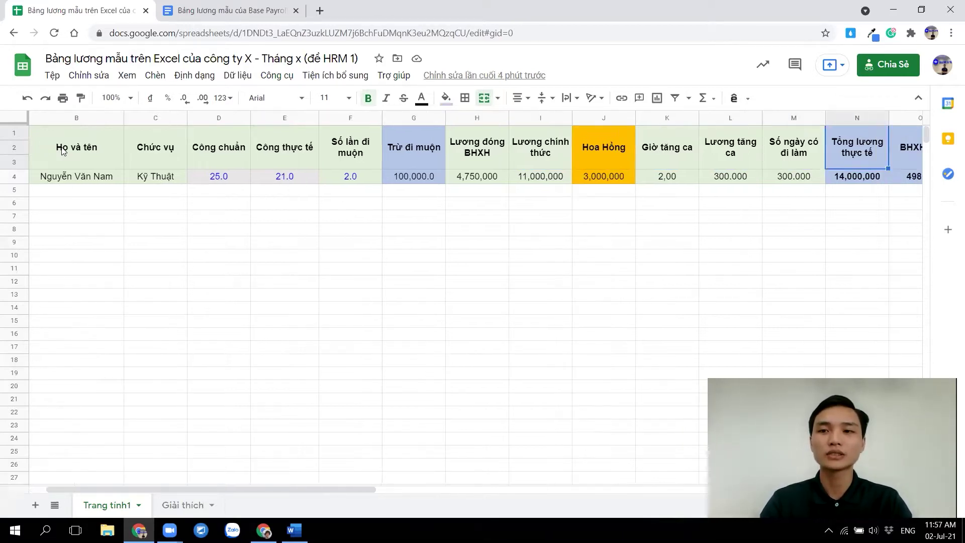
{"action": "key", "text": "Right"}
{"action": "key", "text": "Right"}
{"action": "key", "text": "Right"}
{"action": "key", "text": "Right"}
{"action": "key", "text": "Right"}
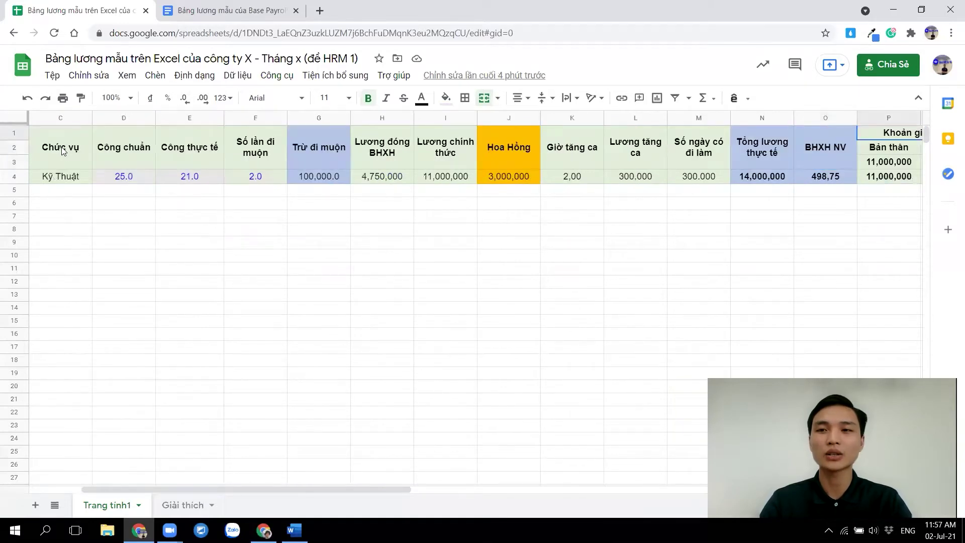
{"action": "key", "text": "Right"}
{"action": "key", "text": "Right"}
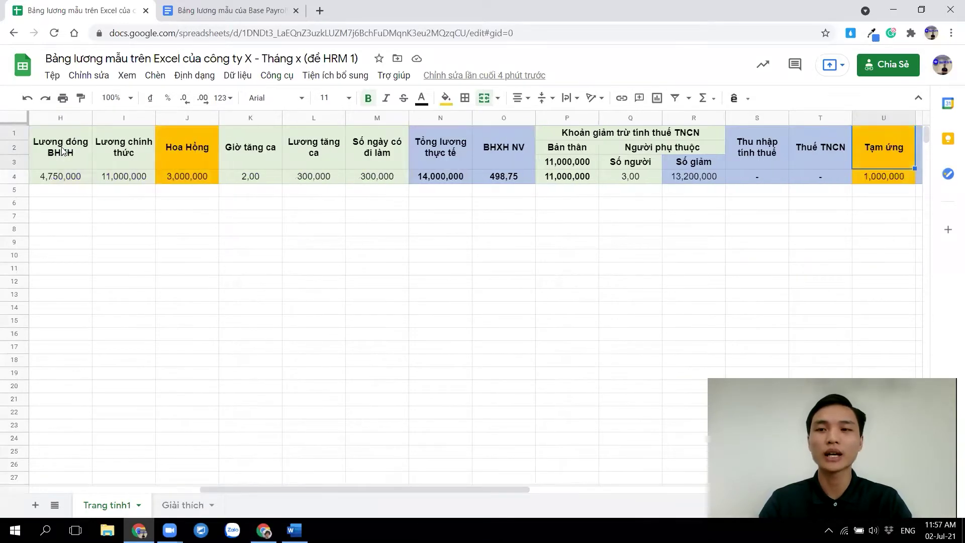
{"action": "key", "text": "Right"}
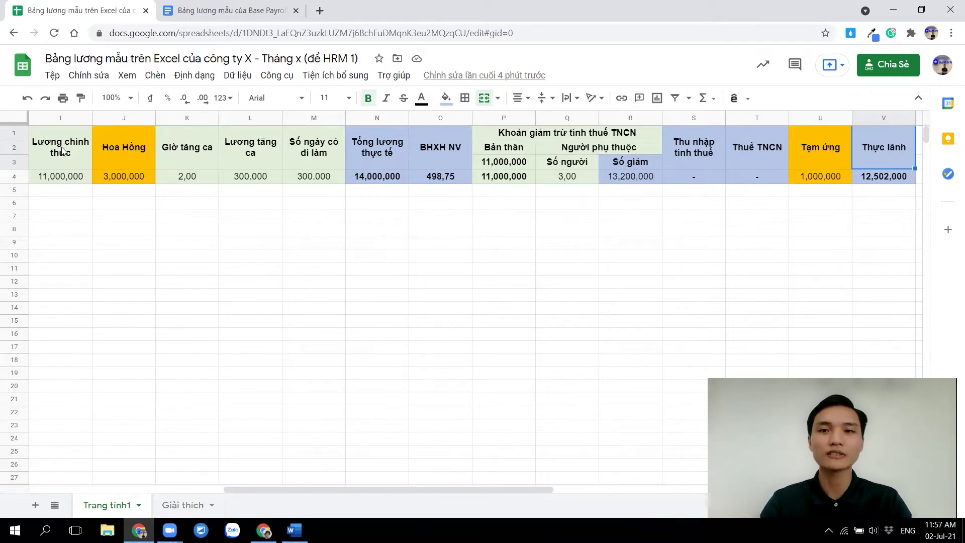
Return to the start of the sheet and highlight the MNV to Số lần đi muộn columns with their sample row, then select Công chuẩn.
{"action": "key", "text": "Left"}
{"action": "key", "text": "Left"}
{"action": "key", "text": "Left"}
{"action": "key", "text": "Left"}
{"action": "key", "text": "Left"}
{"action": "key", "text": "Left"}
{"action": "key", "text": "Left"}
{"action": "key", "text": "Left"}
{"action": "key", "text": "Left"}
{"action": "key", "text": "Left"}
{"action": "key", "text": "Left"}
{"action": "key", "text": "Left"}
{"action": "key", "text": "Left"}
{"action": "key", "text": "Left"}
{"action": "key", "text": "Left"}
{"action": "key", "text": "Left"}
{"action": "key", "text": "Left"}
{"action": "key", "text": "Left"}
{"action": "key", "text": "Left"}
{"action": "key", "text": "Left"}
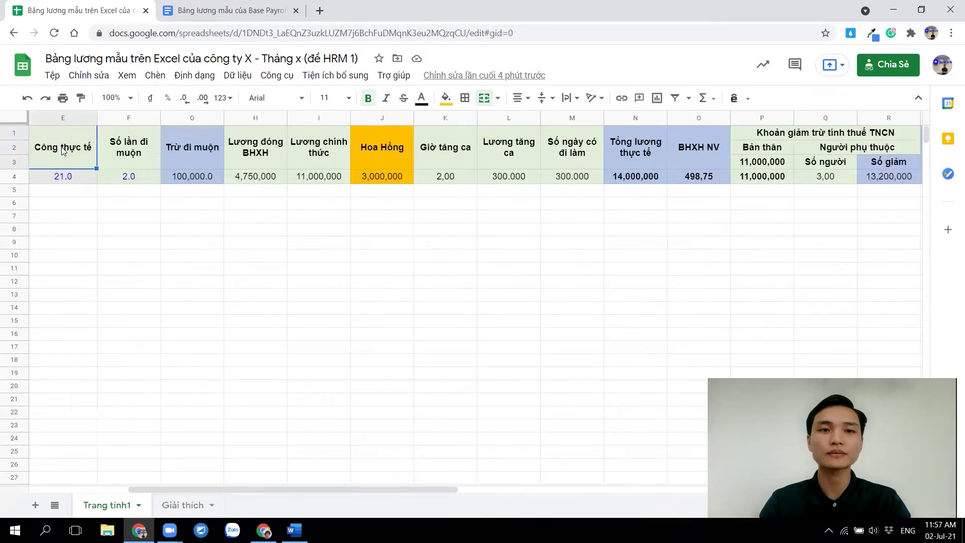
{"action": "left_click_drag", "start_coordinate": [46, 146], "coordinate": [387, 176]}
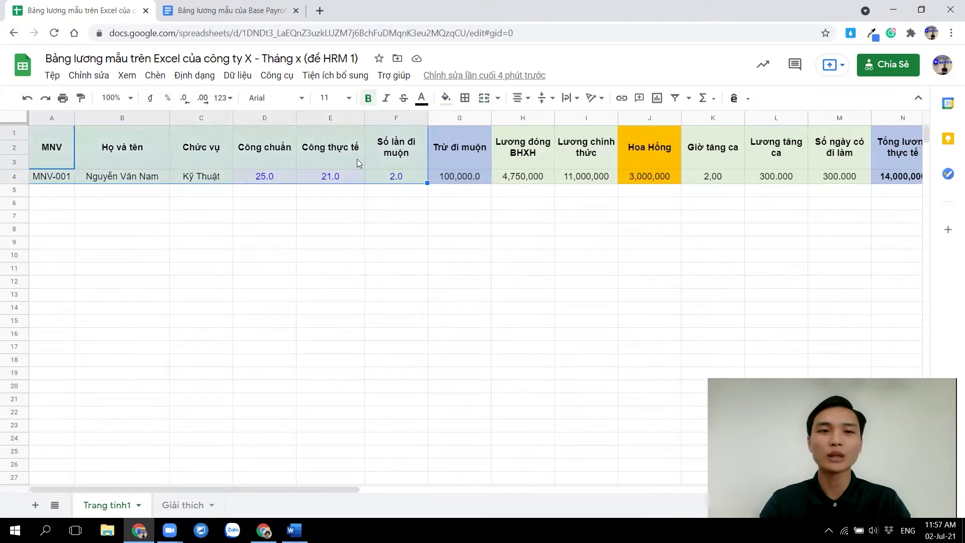
{"action": "left_click", "coordinate": [260, 157]}
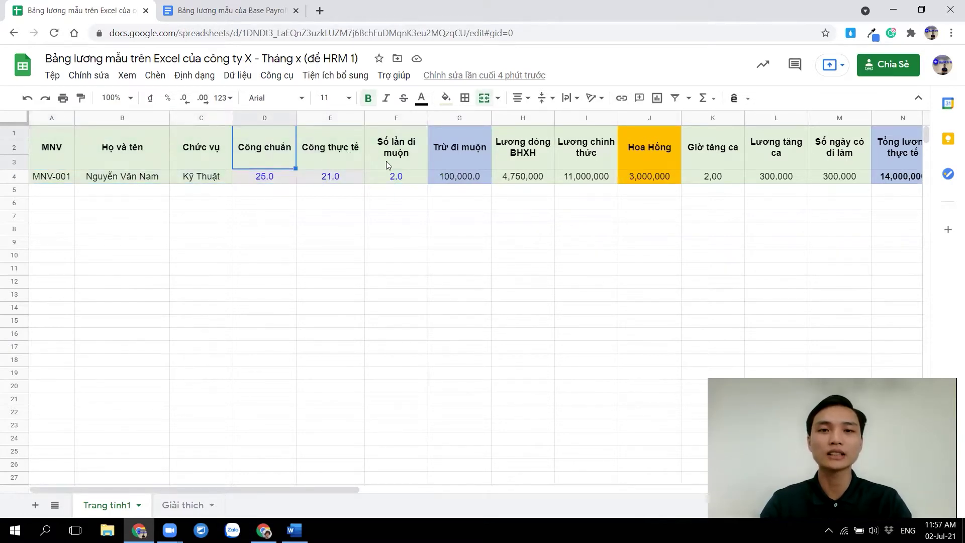
Highlight the Trừ đi muộn, Lương đóng BHXH, Lương chính thức and Hoa Hồng columns to examine their sample values.
{"action": "left_click_drag", "start_coordinate": [448, 162], "coordinate": [453, 179]}
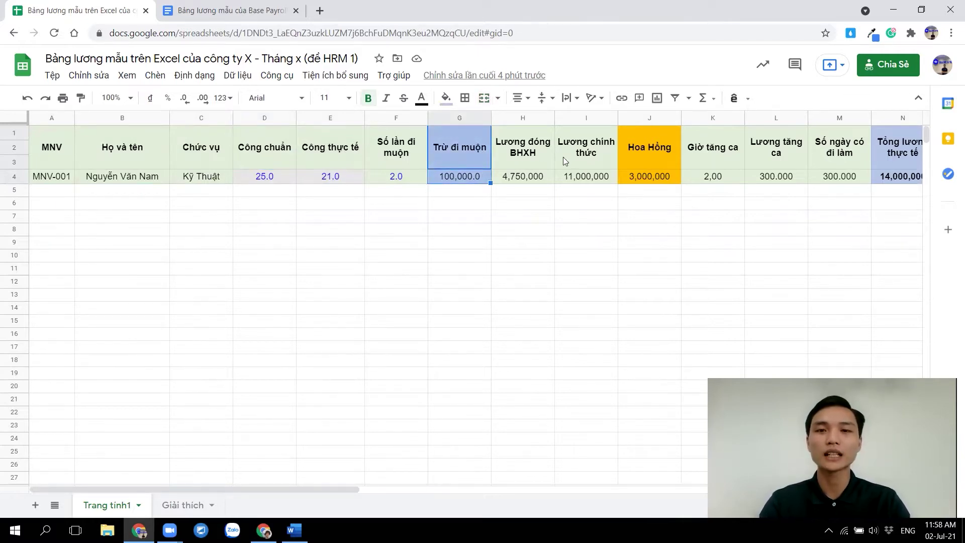
{"action": "left_click_drag", "start_coordinate": [550, 154], "coordinate": [592, 183]}
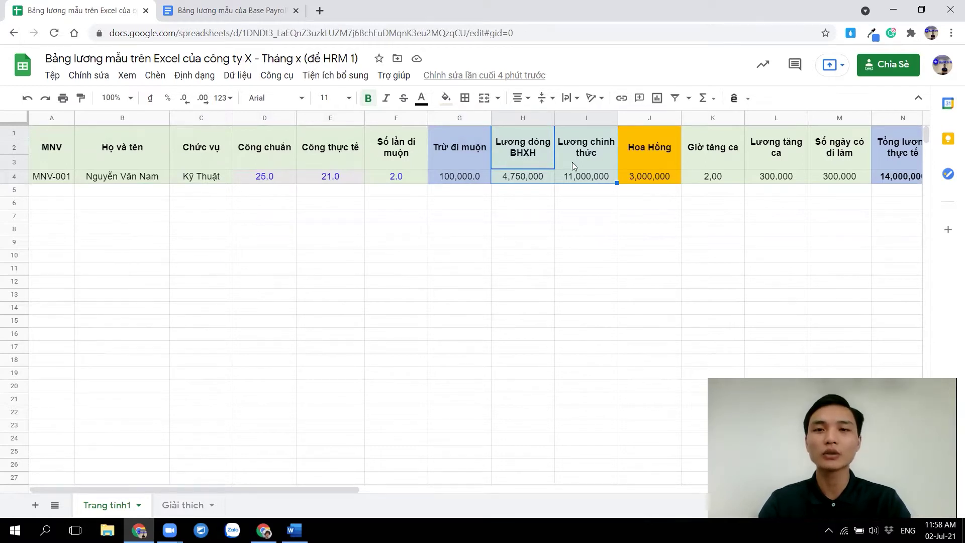
{"action": "left_click", "coordinate": [595, 162]}
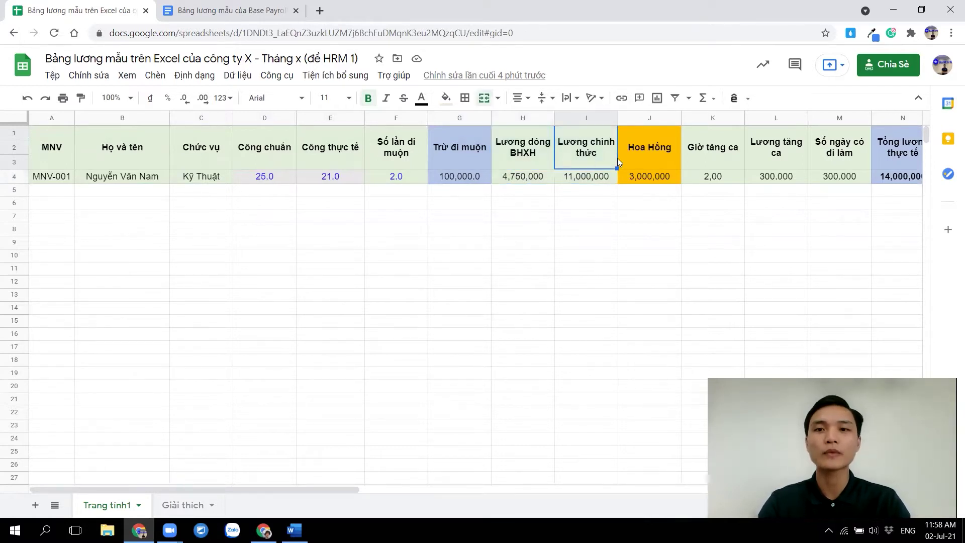
{"action": "left_click", "coordinate": [656, 150]}
{"action": "left_click_drag", "start_coordinate": [656, 168], "coordinate": [658, 177]}
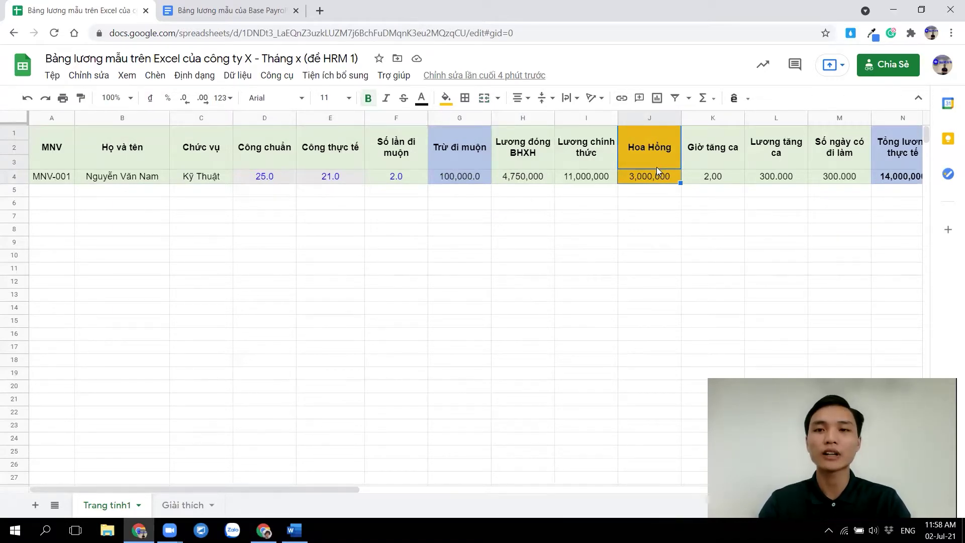
{"action": "left_click", "coordinate": [644, 158]}
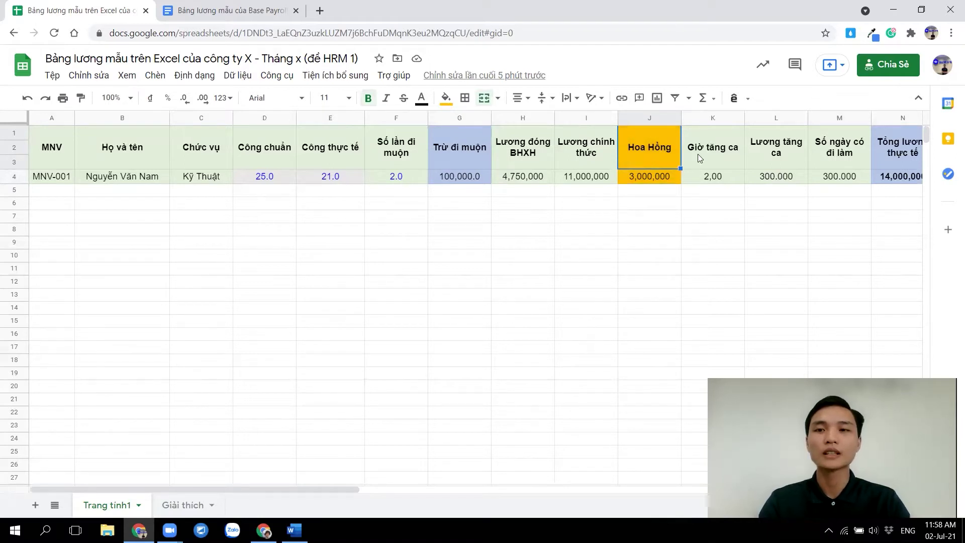
Examine the remaining payroll headers from Giờ tăng ca to Thực lãnh.
{"action": "left_click", "coordinate": [712, 153]}
{"action": "key", "text": "Right"}
{"action": "key", "text": "Right"}
{"action": "key", "text": "Right"}
{"action": "key", "text": "Right"}
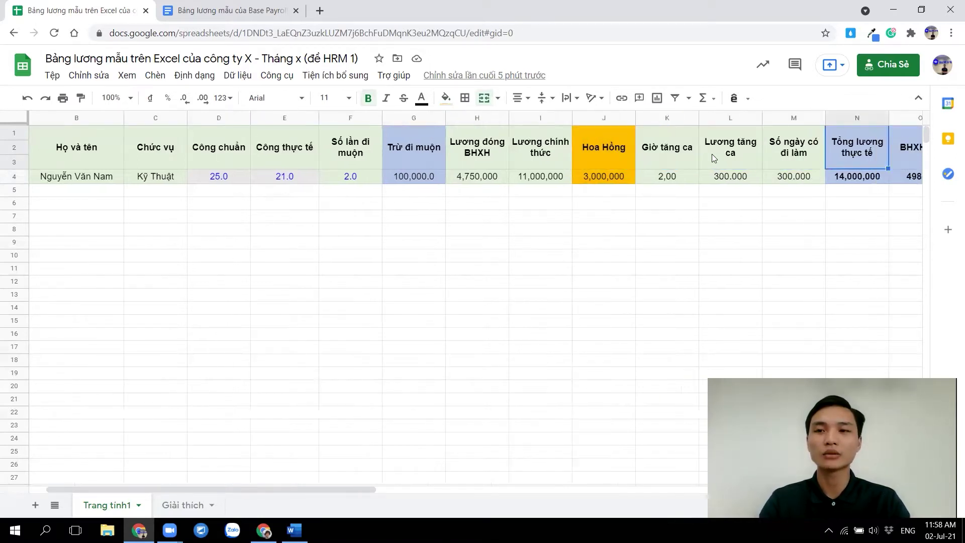
{"action": "key", "text": "Left"}
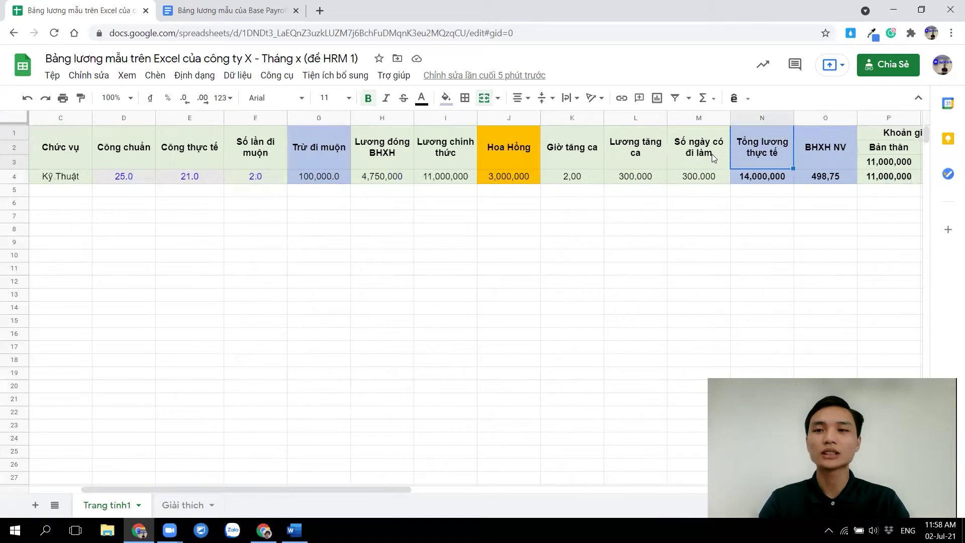
{"action": "key", "text": "Right"}
{"action": "key", "text": "Right"}
{"action": "key", "text": "Right"}
{"action": "key", "text": "Right"}
{"action": "key", "text": "Right"}
{"action": "key", "text": "Right"}
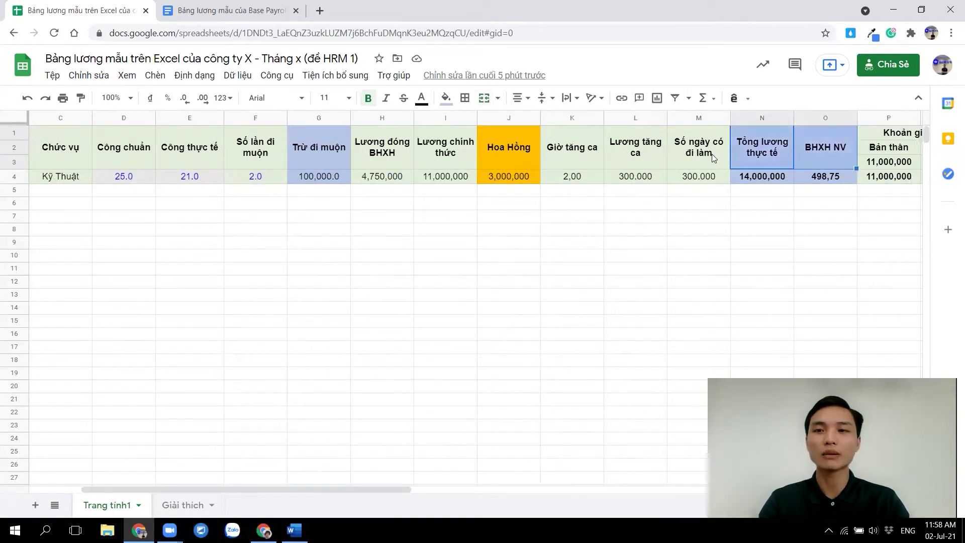
{"action": "key", "text": "Right"}
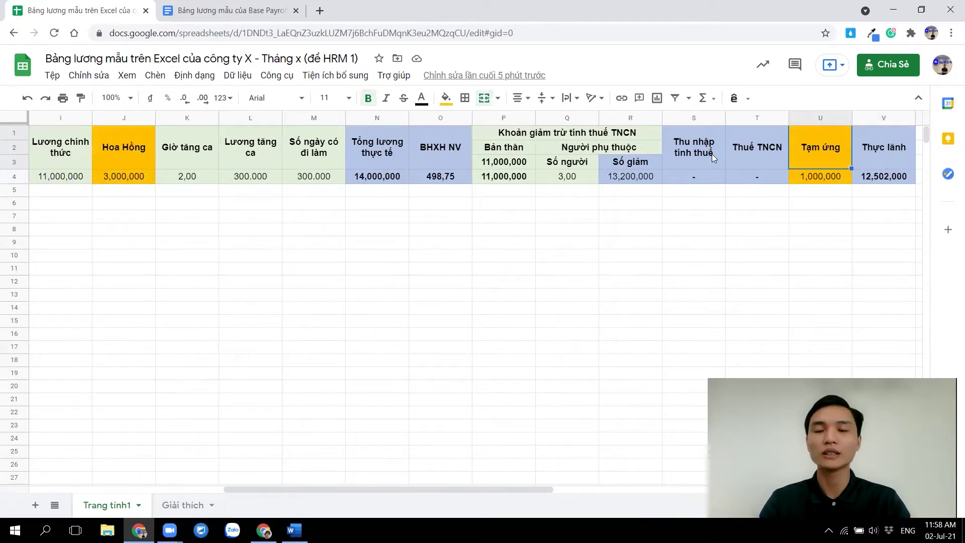
{"action": "key", "text": "Right"}
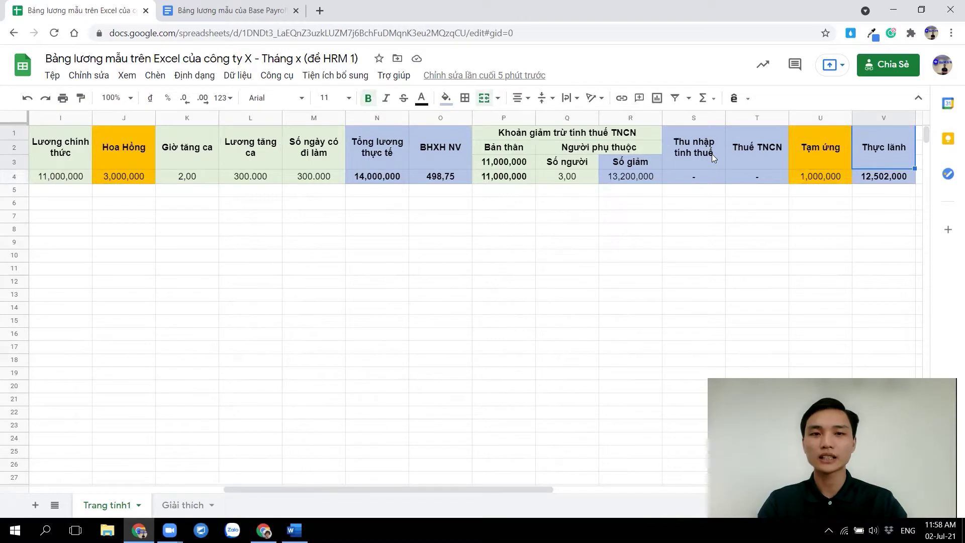
Go back to the MNV column and compare the blue Trừ đi muộn header with the orange Hoa Hồng header.
{"action": "key", "text": "Left"}
{"action": "key", "text": "Left"}
{"action": "key", "text": "Left"}
{"action": "key", "text": "Left"}
{"action": "key", "text": "Left"}
{"action": "key", "text": "Left"}
{"action": "key", "text": "Left"}
{"action": "key", "text": "Left"}
{"action": "key", "text": "Left"}
{"action": "key", "text": "Left"}
{"action": "key", "text": "Left"}
{"action": "key", "text": "Left"}
{"action": "key", "text": "Left"}
{"action": "key", "text": "Left"}
{"action": "key", "text": "Left"}
{"action": "key", "text": "Left"}
{"action": "key", "text": "Left"}
{"action": "key", "text": "Left"}
{"action": "key", "text": "Left"}
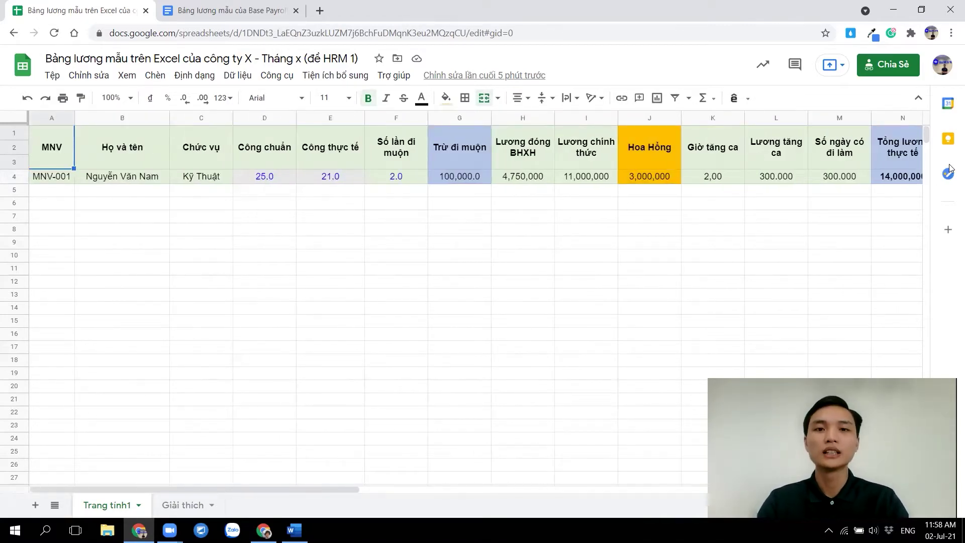
{"action": "left_click", "coordinate": [439, 156]}
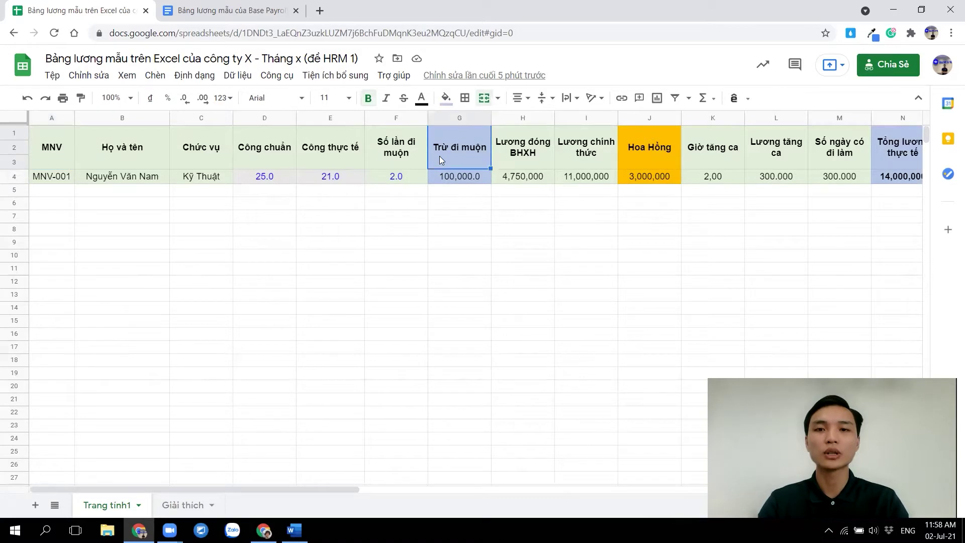
{"action": "left_click", "coordinate": [638, 152]}
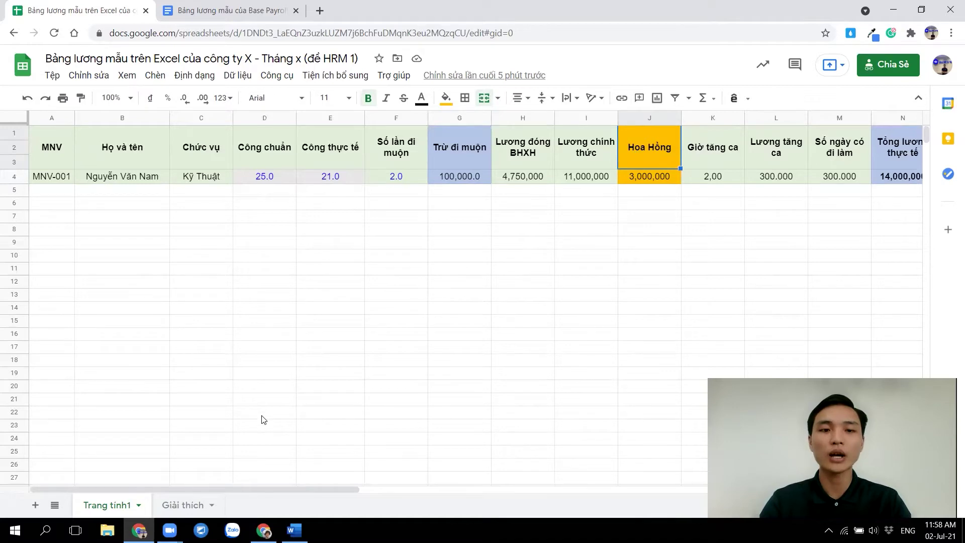
Open the Giải thích sheet and examine the HRM source labels under MNV, Họ và tên and Chức vụ.
{"action": "left_click", "coordinate": [174, 505]}
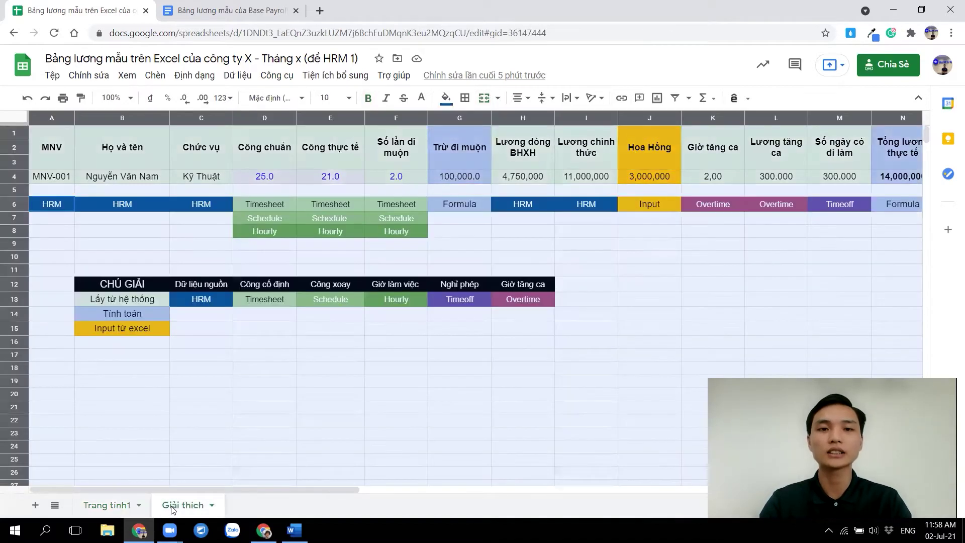
{"action": "left_click", "coordinate": [159, 248]}
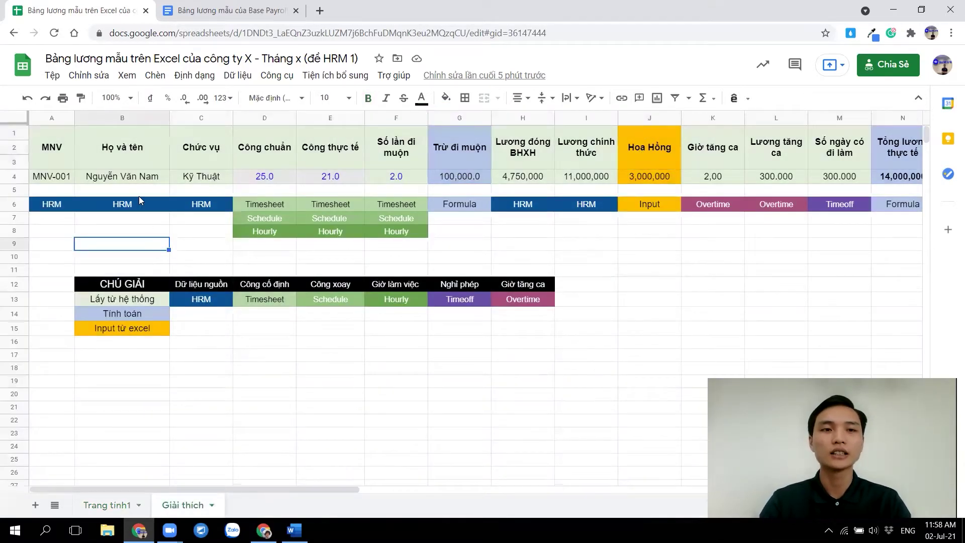
{"action": "left_click", "coordinate": [54, 147]}
{"action": "left_click_drag", "start_coordinate": [55, 147], "coordinate": [204, 150]}
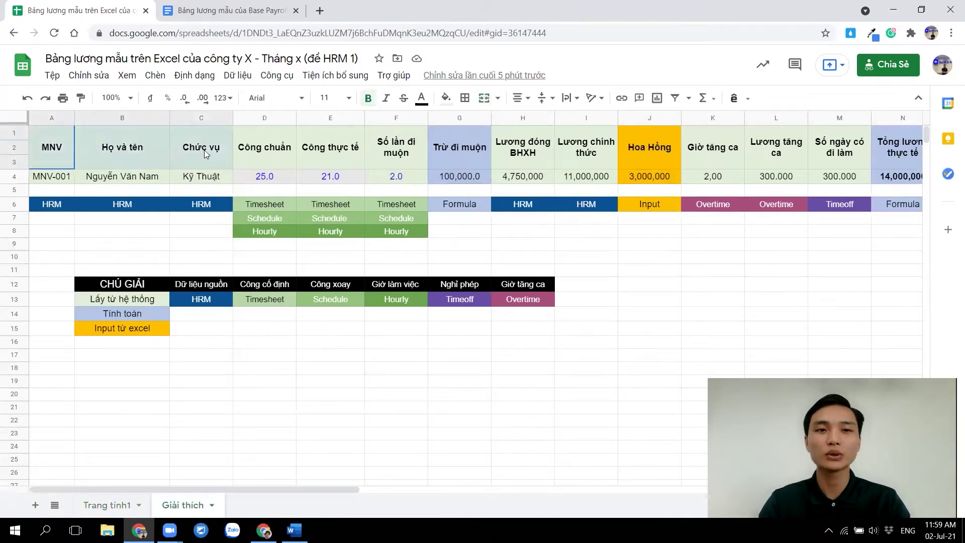
{"action": "left_click", "coordinate": [192, 204]}
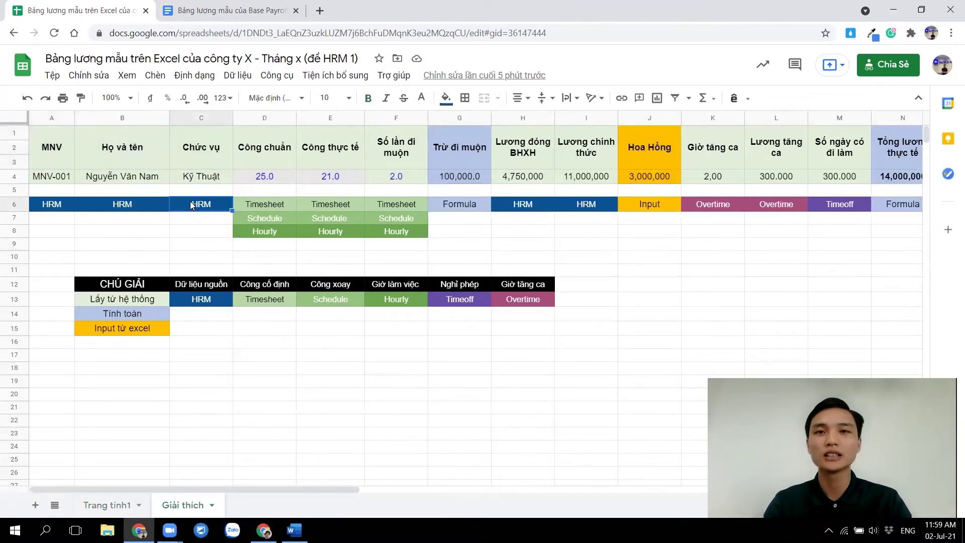
{"action": "left_click_drag", "start_coordinate": [182, 202], "coordinate": [57, 206]}
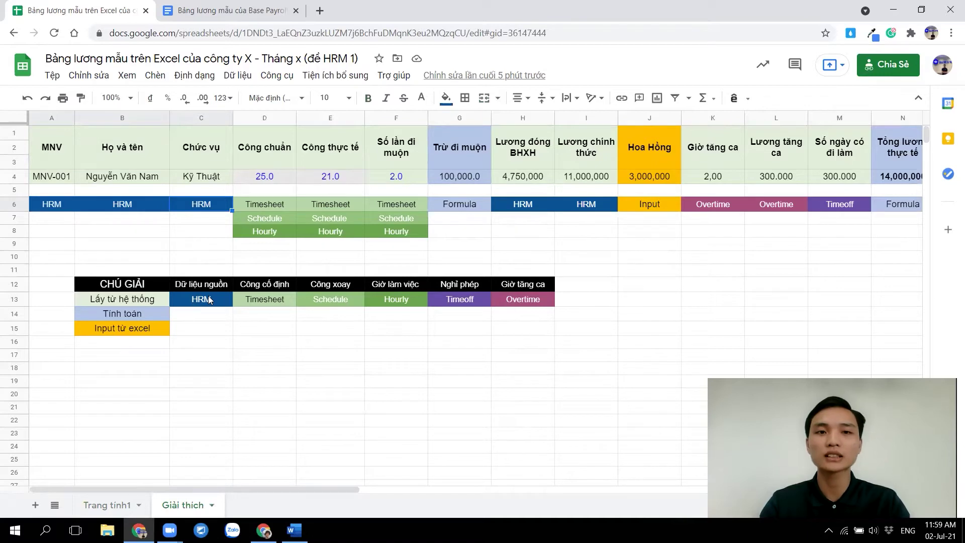
Check the source labels under Công chuẩn, Công thực tế and Số lần đi muộn against the Công cố định legend entry.
{"action": "left_click_drag", "start_coordinate": [286, 151], "coordinate": [407, 148]}
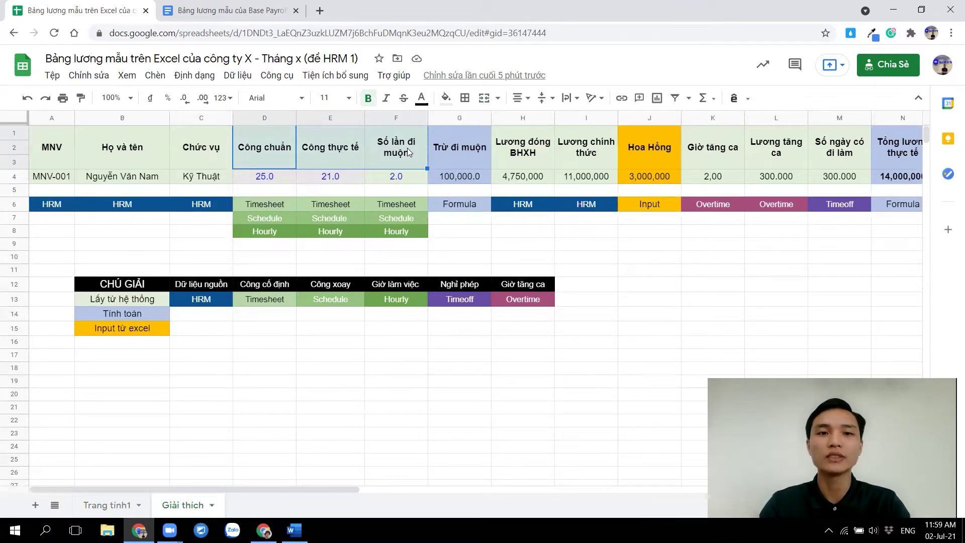
{"action": "left_click", "coordinate": [253, 207]}
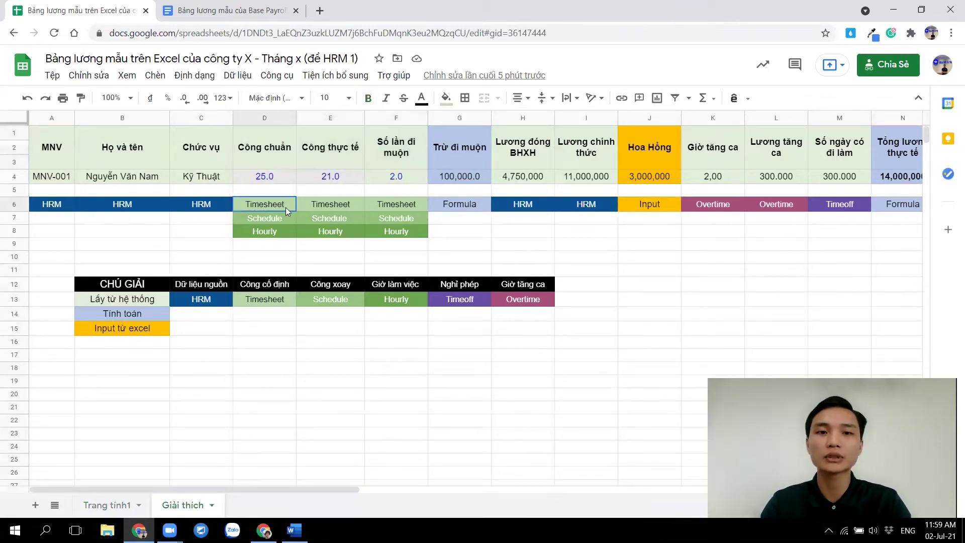
{"action": "left_click", "coordinate": [402, 232]}
{"action": "left_click", "coordinate": [270, 285]}
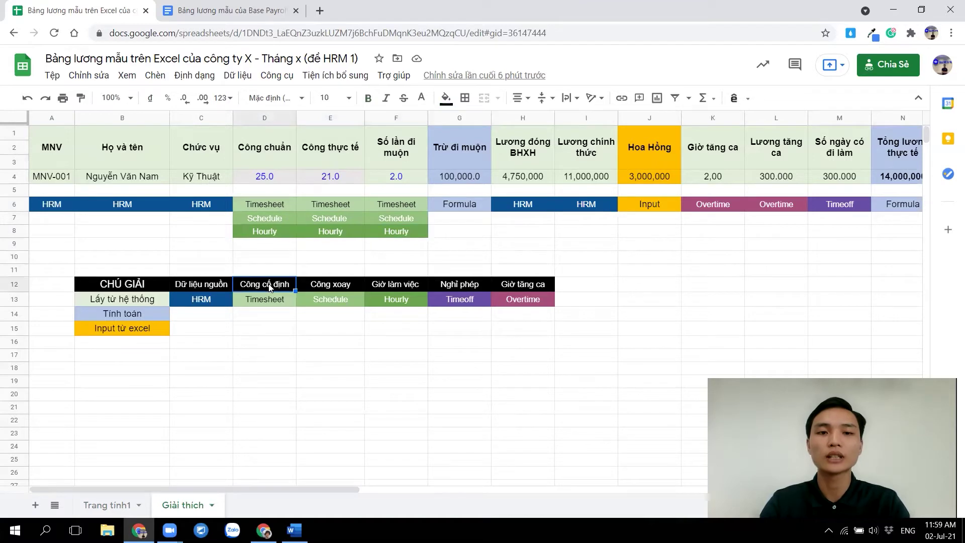
Check the Giờ làm việc legend entry and the source labels under Trừ đi muộn, Lương đóng BHXH, Lương chính thức and Hoa Hồng.
{"action": "key", "text": "Right"}
{"action": "key", "text": "Right"}
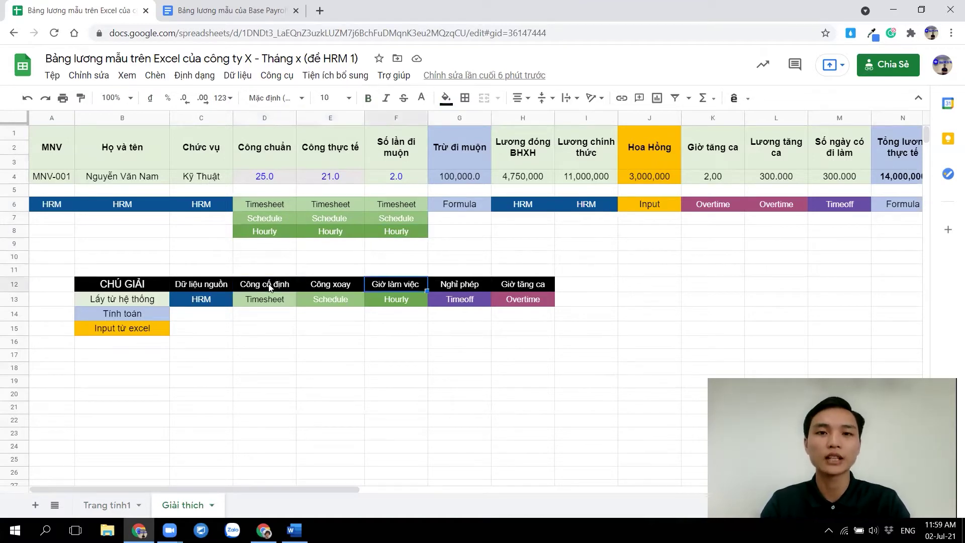
{"action": "left_click", "coordinate": [459, 204]}
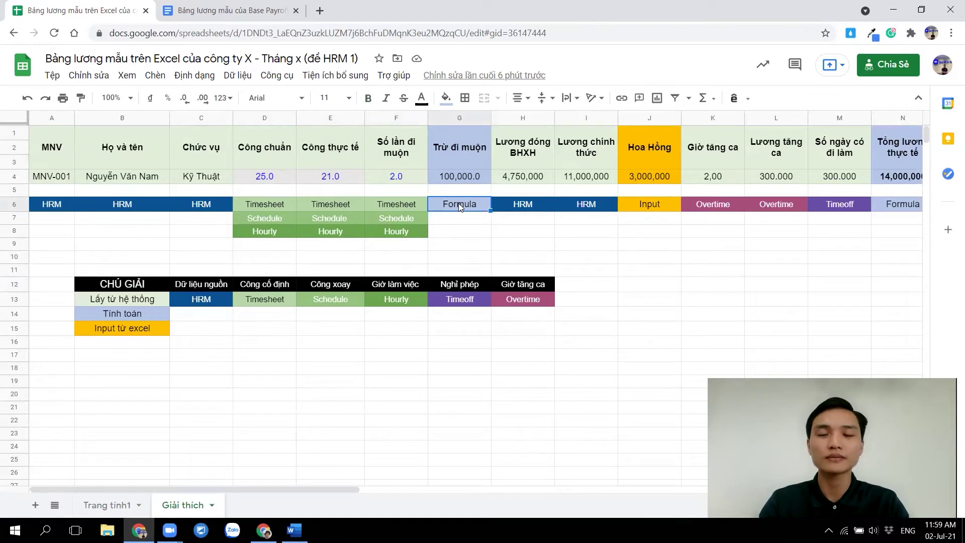
{"action": "left_click", "coordinate": [527, 150]}
{"action": "left_click_drag", "start_coordinate": [559, 161], "coordinate": [591, 177]}
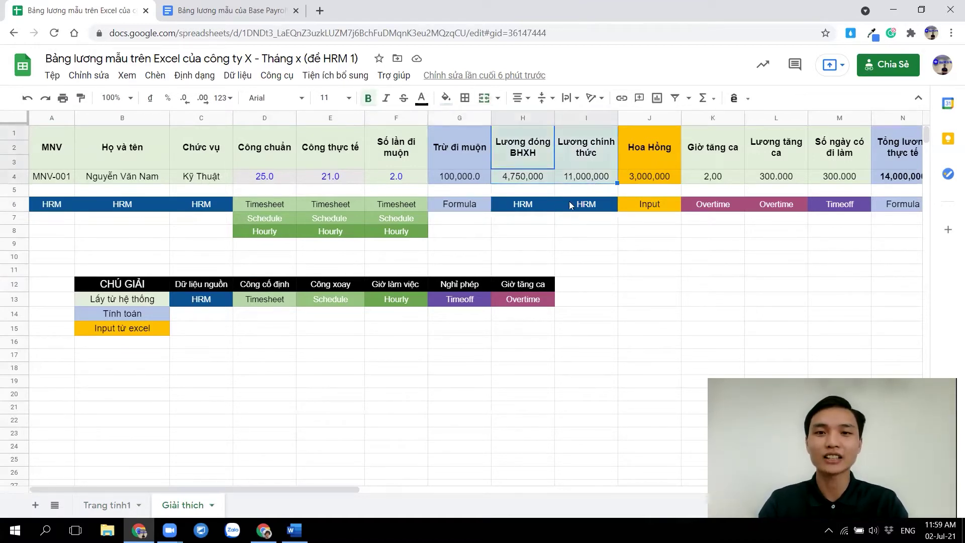
{"action": "left_click", "coordinate": [522, 209]}
{"action": "key", "text": "Right"}
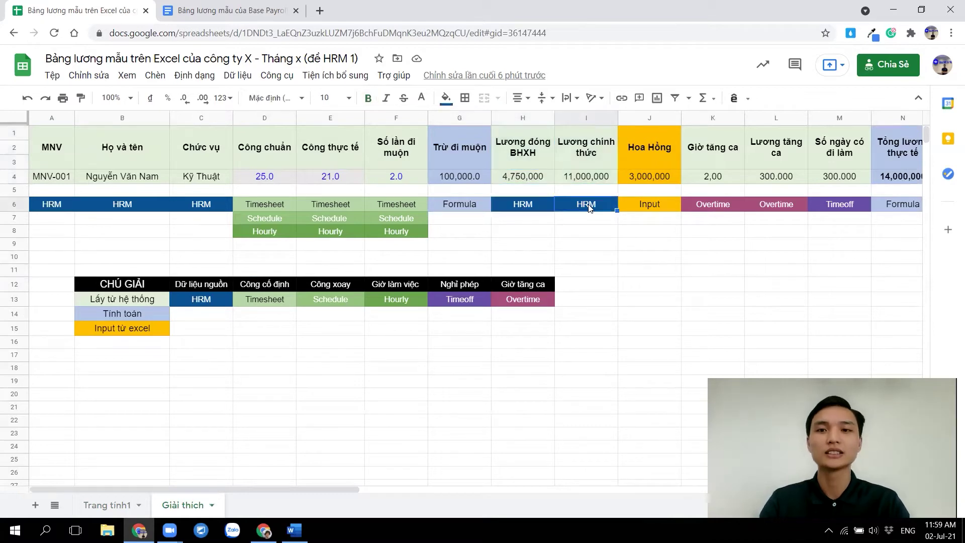
{"action": "key", "text": "Right"}
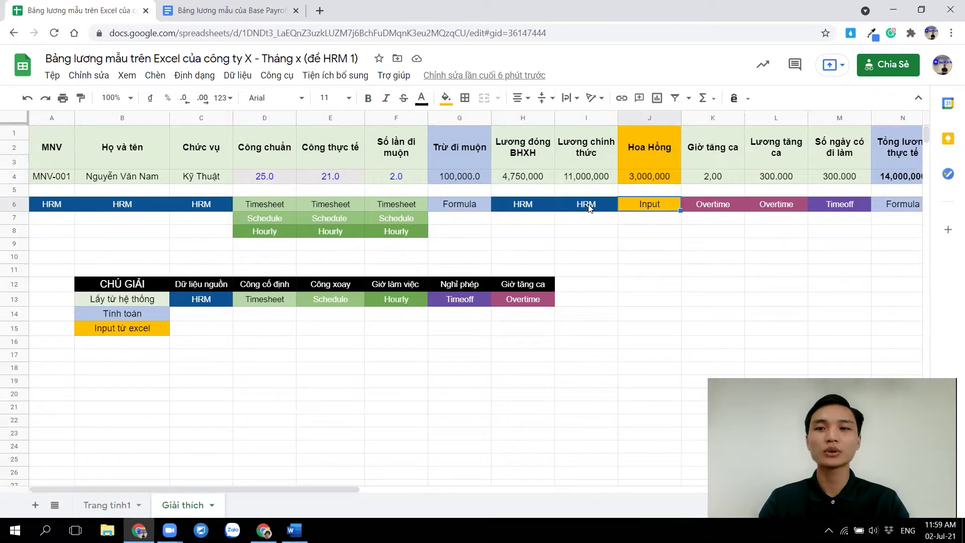
Examine the source labels under Giờ tăng ca, Lương tăng ca and Số ngày có đi làm.
{"action": "left_click_drag", "start_coordinate": [736, 145], "coordinate": [780, 145]}
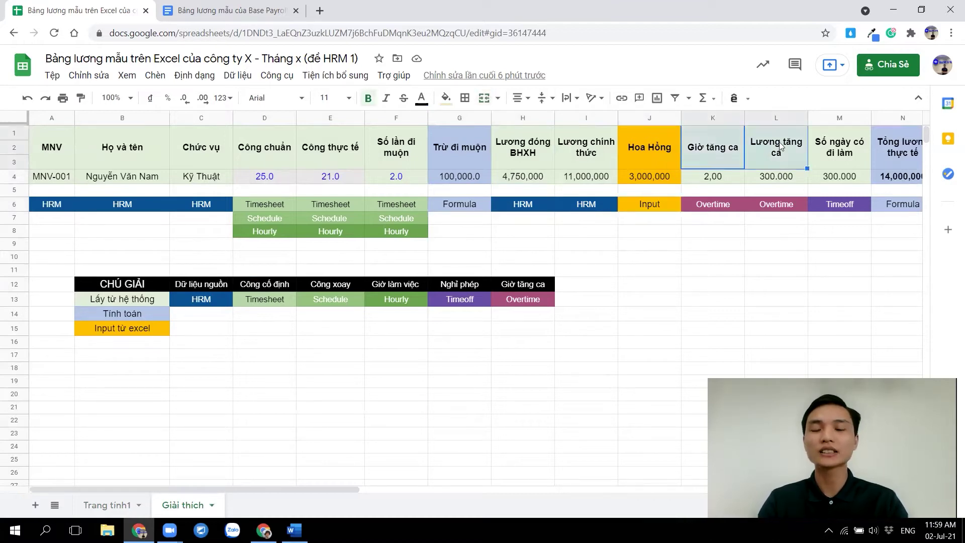
{"action": "left_click", "coordinate": [704, 203]}
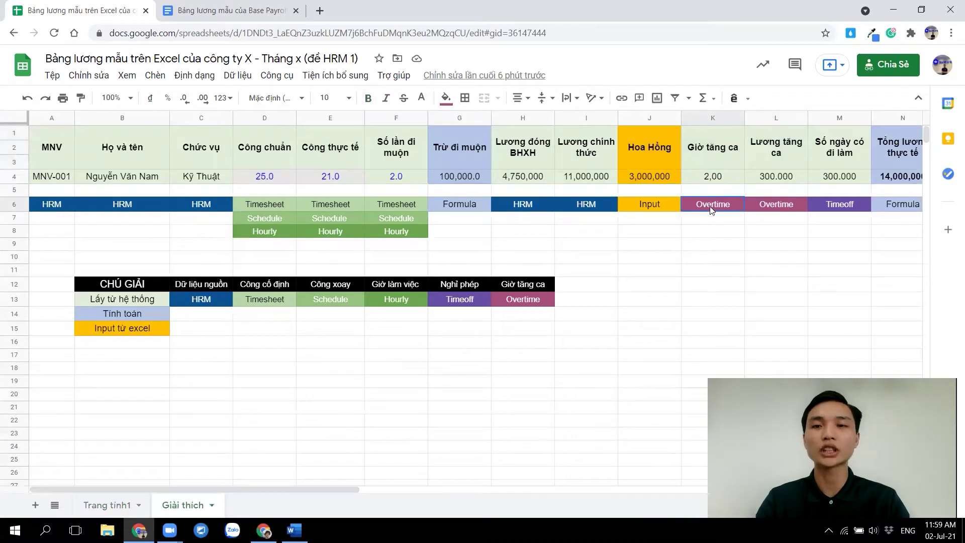
{"action": "left_click", "coordinate": [758, 209], "text": "shift"}
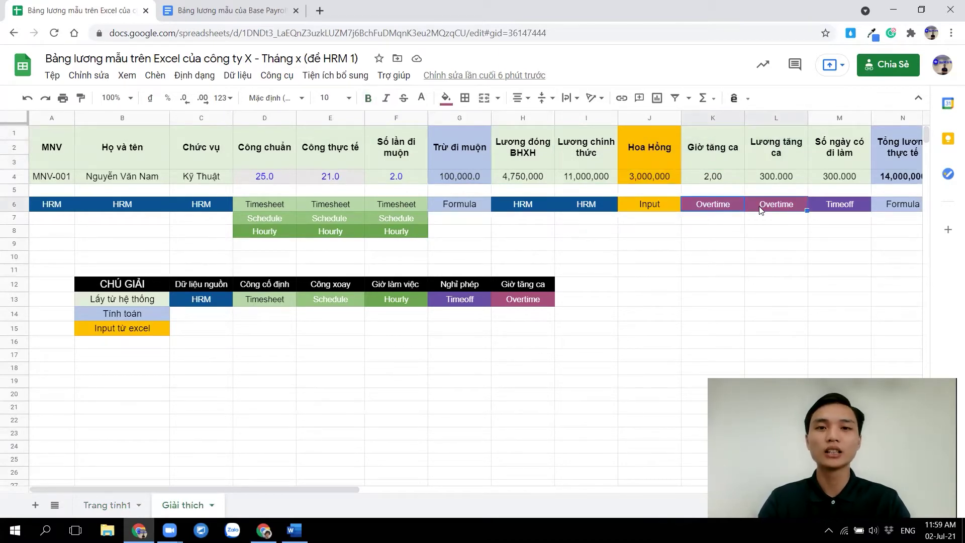
{"action": "left_click", "coordinate": [759, 210]}
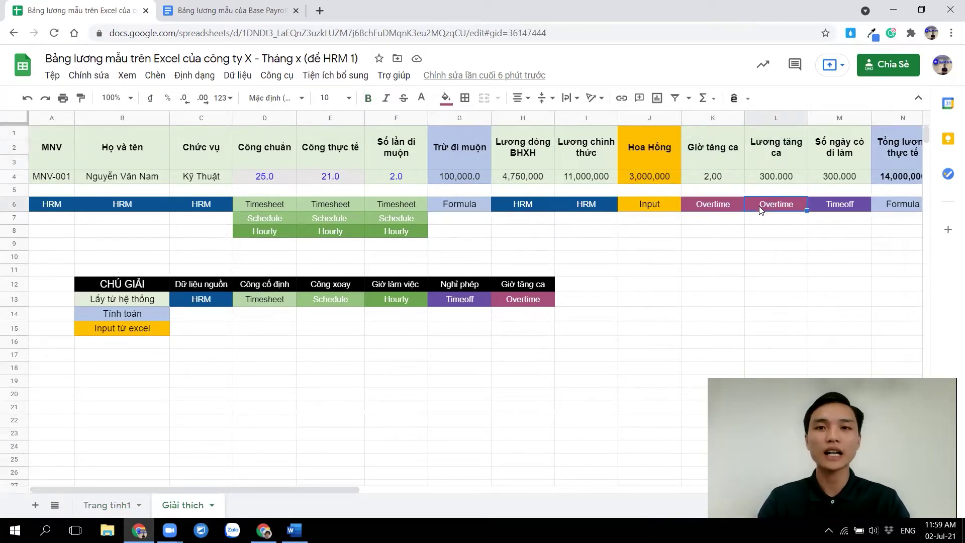
{"action": "key", "text": "Right"}
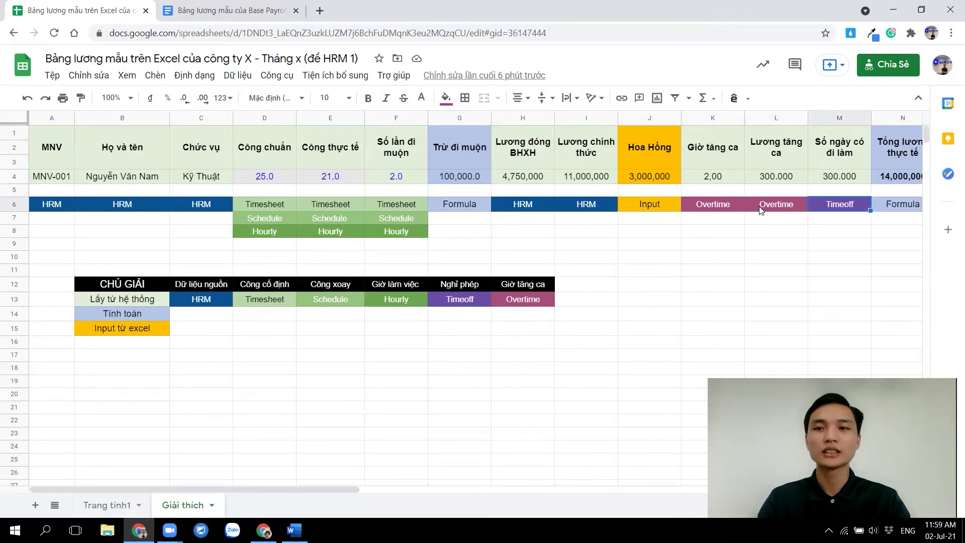
{"action": "left_click_drag", "start_coordinate": [851, 164], "coordinate": [851, 203]}
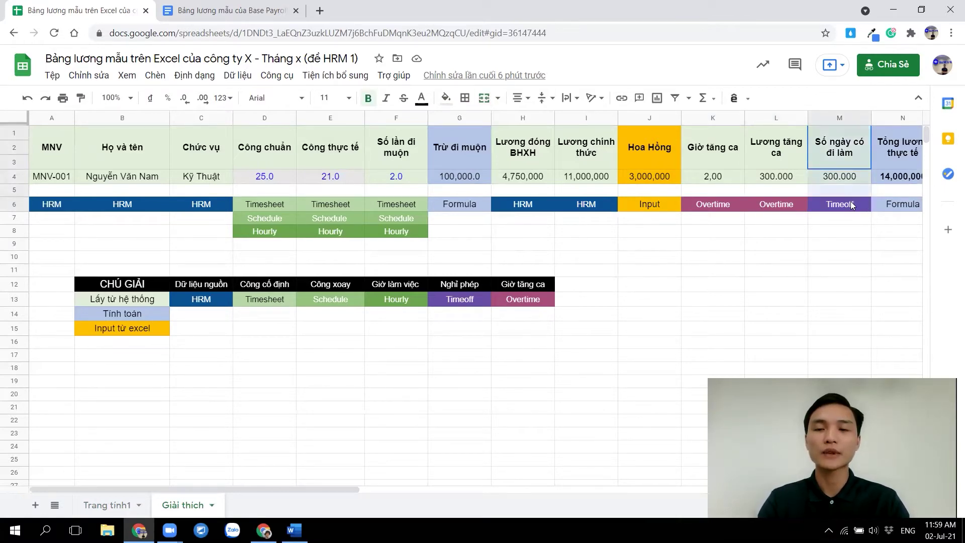
{"action": "left_click", "coordinate": [829, 161]}
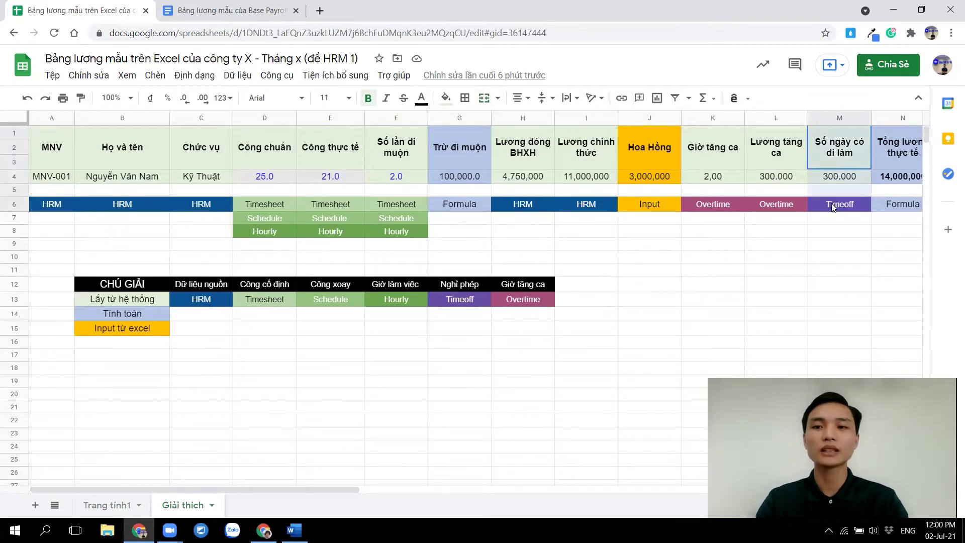
{"action": "left_click", "coordinate": [848, 206]}
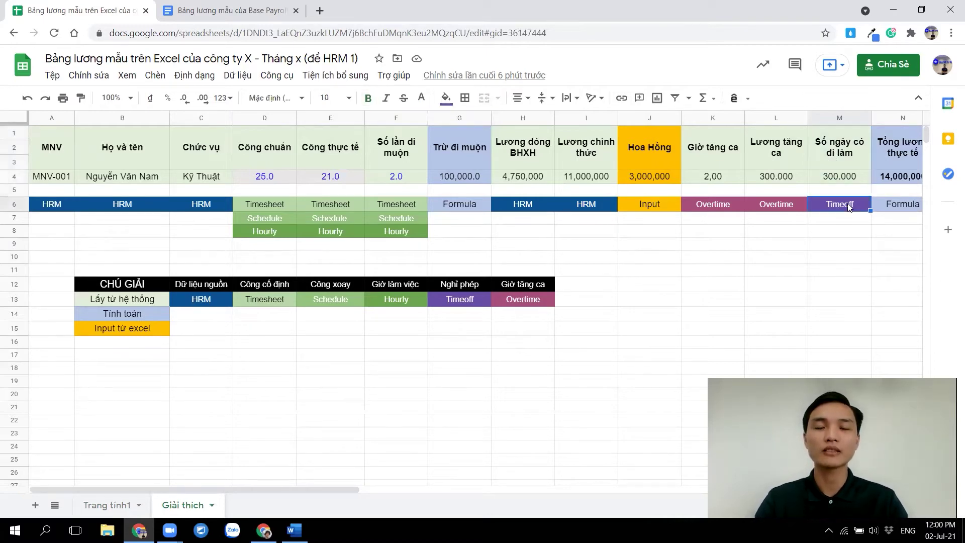
{"action": "left_click", "coordinate": [837, 160]}
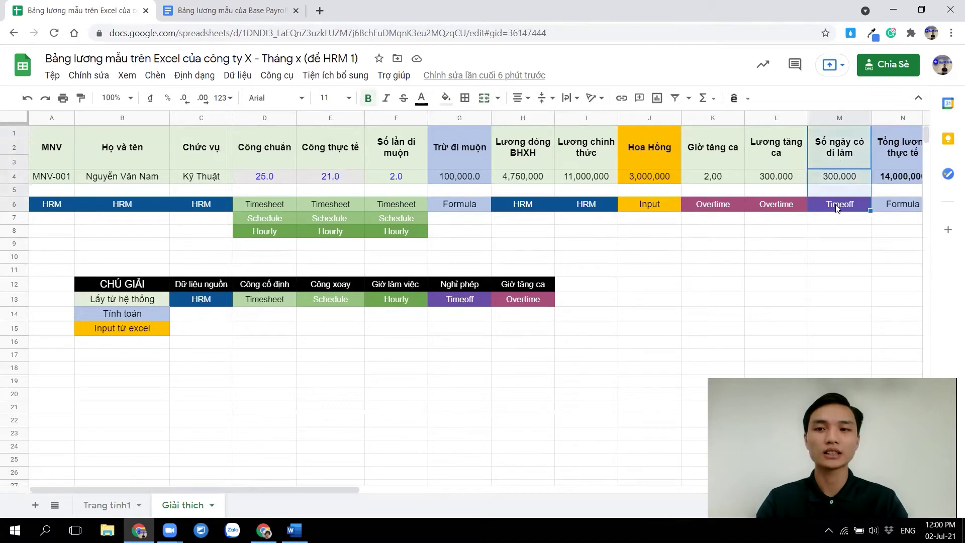
Set the sample employee's Số ngày có đi làm value to 3.
{"action": "left_click", "coordinate": [837, 206]}
{"action": "key", "text": "Up"}
{"action": "key", "text": "Up"}
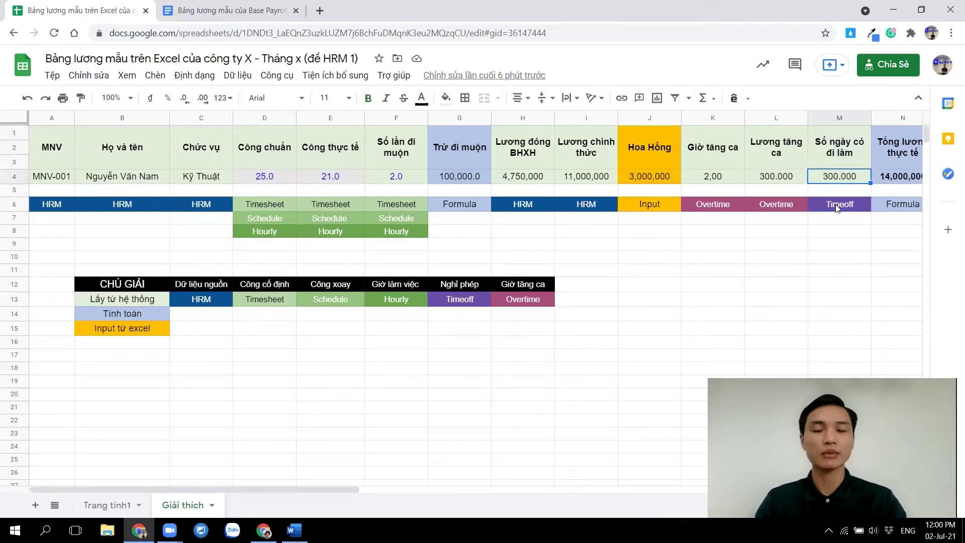
{"action": "type", "text": "3"}
{"action": "key", "text": "Return"}
Compare the BHXH NV header with the source label beneath it.
{"action": "key", "text": "Down"}
{"action": "key", "text": "Right"}
{"action": "key", "text": "Right"}
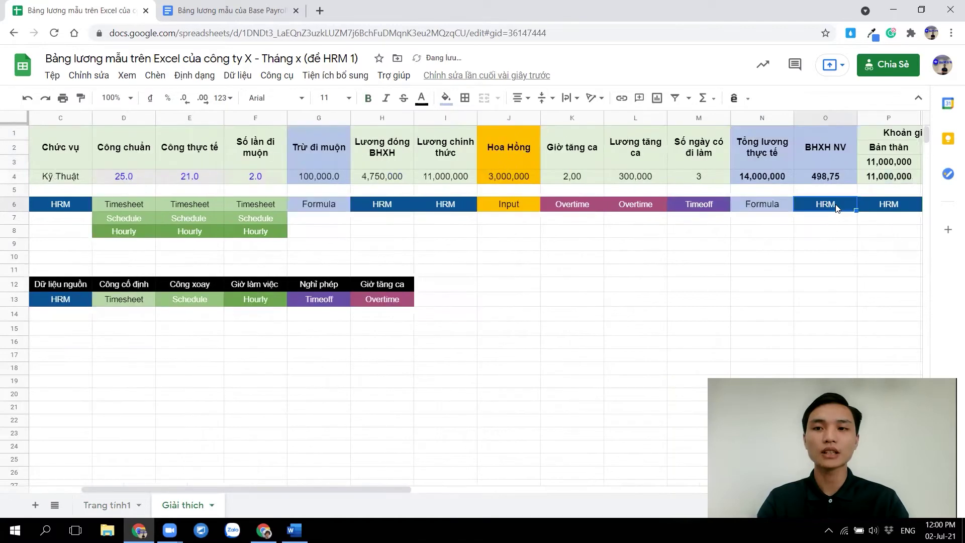
{"action": "key", "text": "Up"}
{"action": "key", "text": "Up"}
{"action": "key", "text": "Up"}
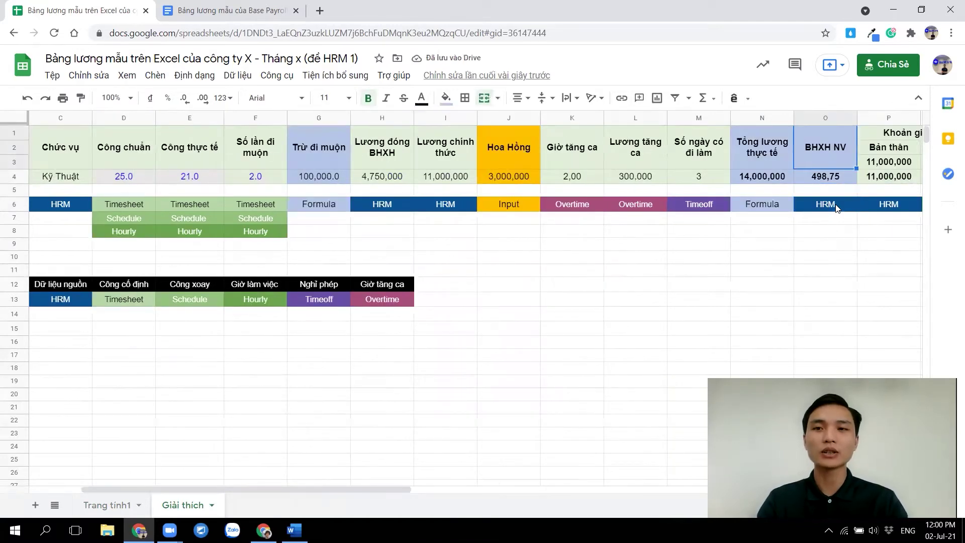
{"action": "key", "text": "Down"}
{"action": "key", "text": "Down"}
{"action": "key", "text": "Down"}
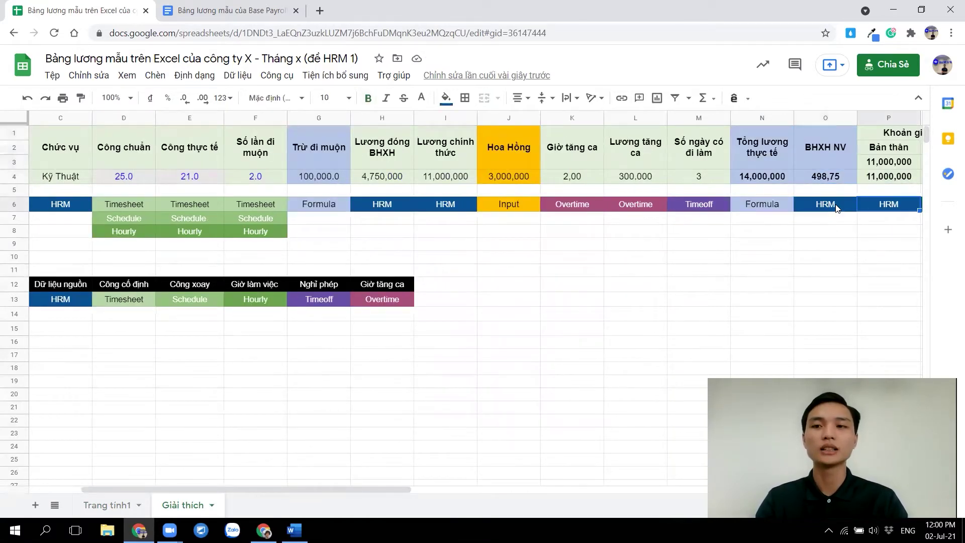
Examine the source labels under the Khoản giảm trừ tính thuế TNCN columns, Thu nhập tính thuế and Thuế TNCN.
{"action": "key", "text": "Right"}
{"action": "key", "text": "Right"}
{"action": "key", "text": "Right"}
{"action": "key", "text": "Left"}
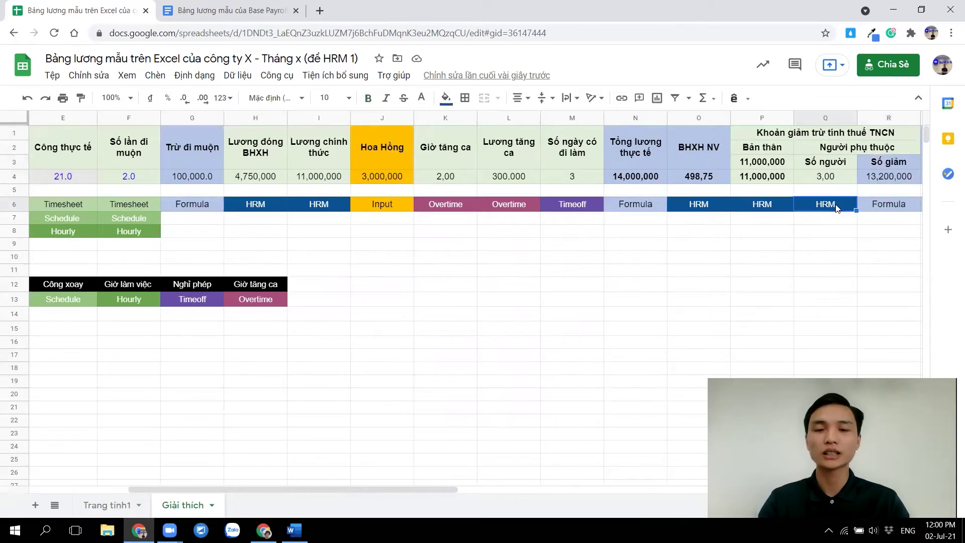
{"action": "key", "text": "Right"}
{"action": "key", "text": "Right"}
{"action": "key", "text": "Right"}
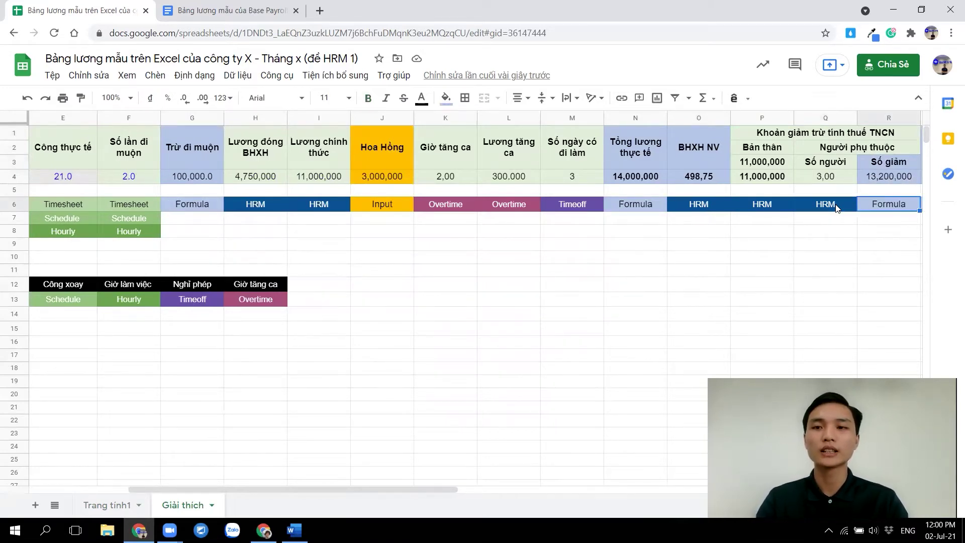
{"action": "key", "text": "Left"}
{"action": "key", "text": "Right"}
{"action": "key", "text": "Right"}
{"action": "key", "text": "Right"}
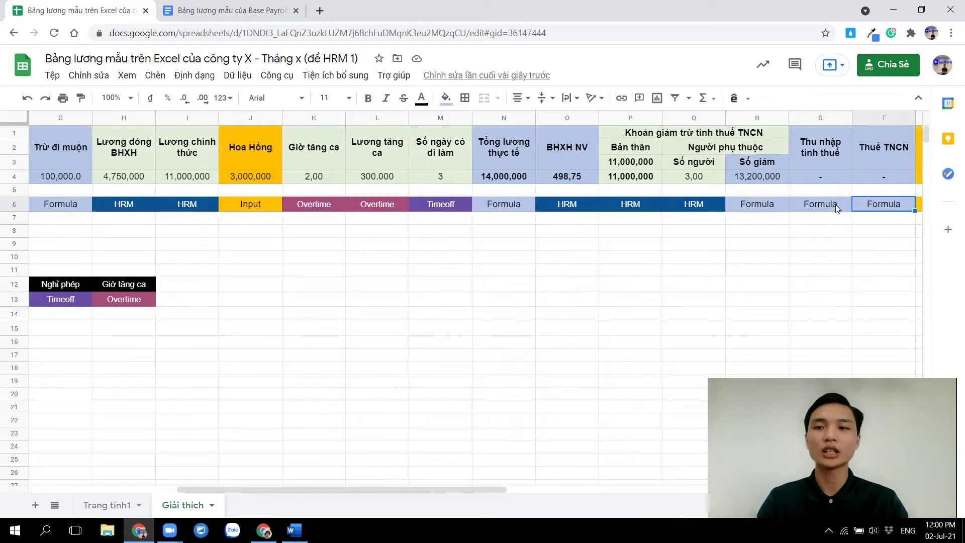
Go back along the source label row to the label under MNV.
{"action": "key", "text": "Left"}
{"action": "key", "text": "Left"}
{"action": "key", "text": "Left"}
{"action": "key", "text": "Left"}
{"action": "key", "text": "Left"}
{"action": "key", "text": "Left"}
{"action": "key", "text": "Left"}
{"action": "key", "text": "Left"}
{"action": "key", "text": "Left"}
{"action": "key", "text": "Left"}
{"action": "key", "text": "Left"}
{"action": "key", "text": "Left"}
{"action": "key", "text": "Left"}
{"action": "key", "text": "Left"}
{"action": "key", "text": "Left"}
{"action": "key", "text": "Left"}
{"action": "key", "text": "Left"}
{"action": "key", "text": "Left"}
{"action": "key", "text": "Left"}
{"action": "key", "text": "Left"}
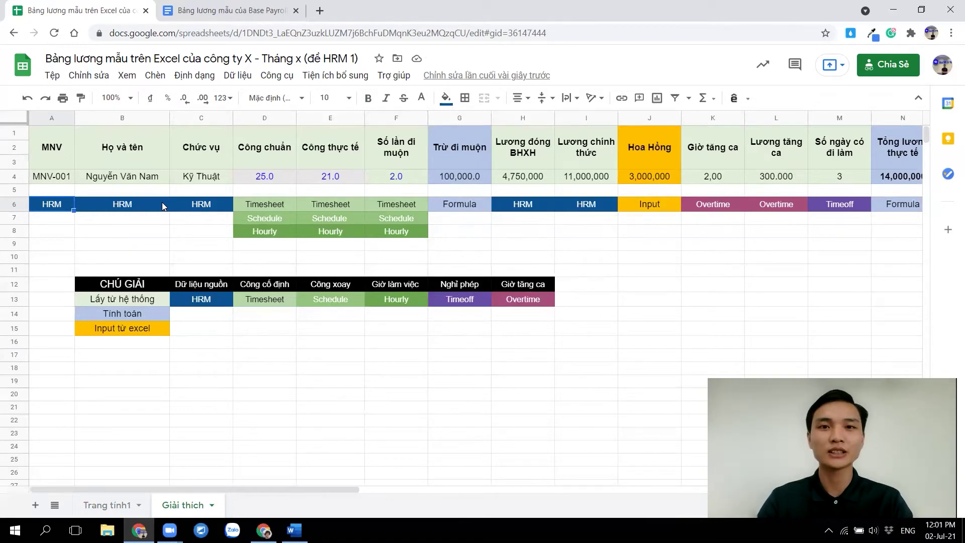
Switch to Base Payroll and open its list of payroll templates.
{"action": "key", "text": "alt+Tab"}
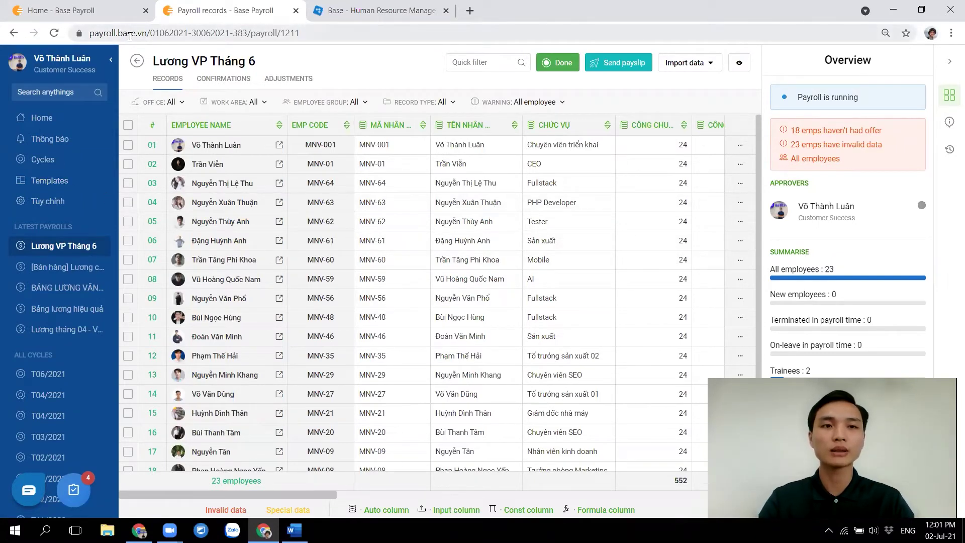
{"action": "left_click", "coordinate": [44, 183]}
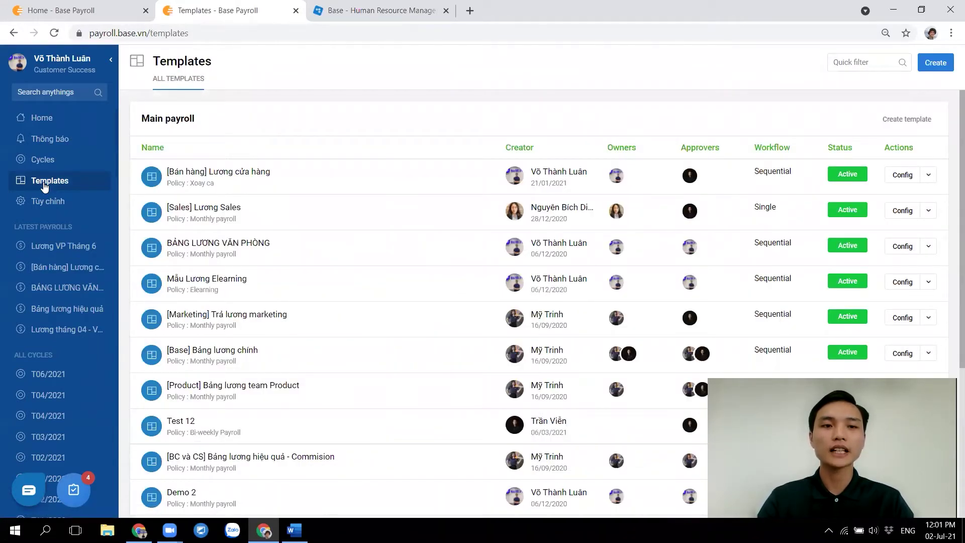
Examine the pay schedule, name, policy, owners and approvers fields of a new payroll template and discard it without saving.
{"action": "left_click", "coordinate": [937, 63]}
{"action": "left_click", "coordinate": [436, 147]}
{"action": "left_click", "coordinate": [436, 148]}
{"action": "left_click", "coordinate": [383, 181]}
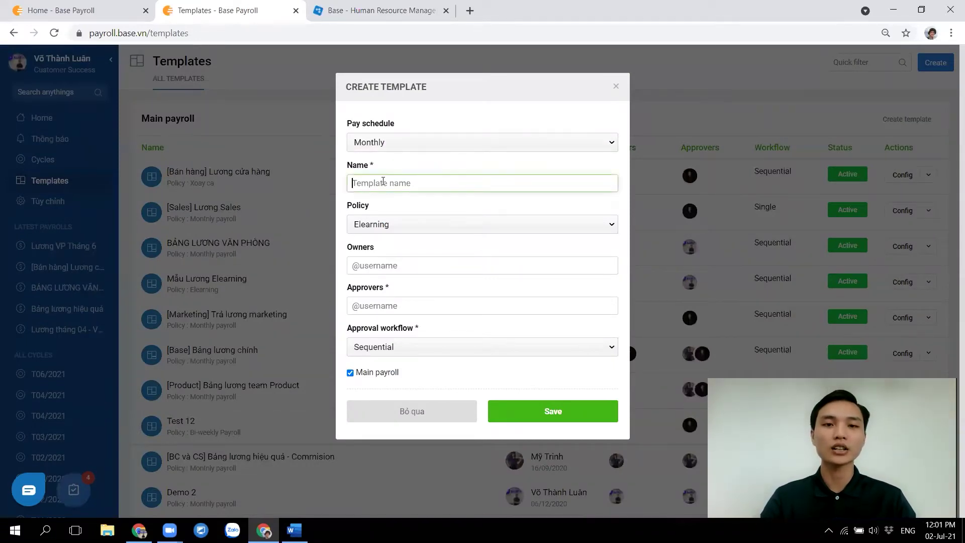
{"action": "left_click", "coordinate": [441, 211]}
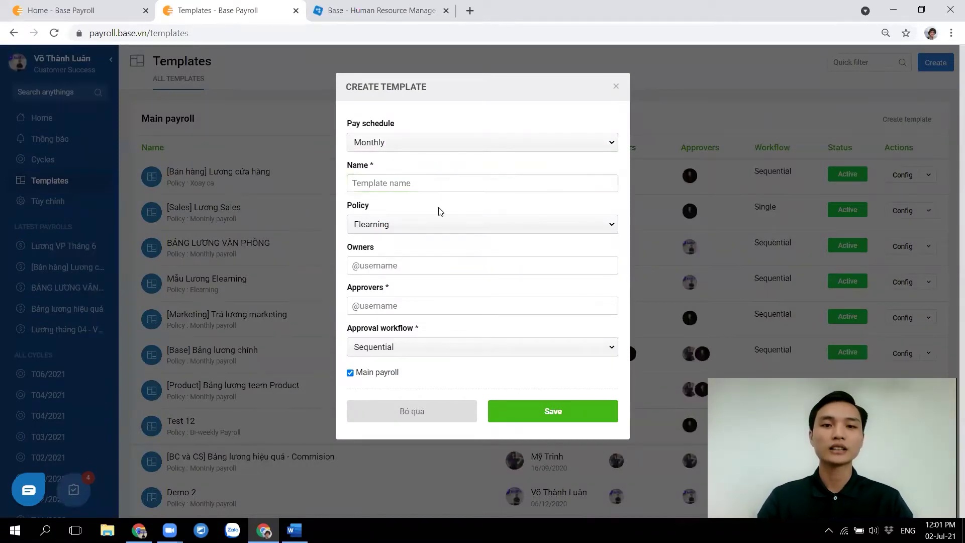
{"action": "left_click", "coordinate": [387, 226]}
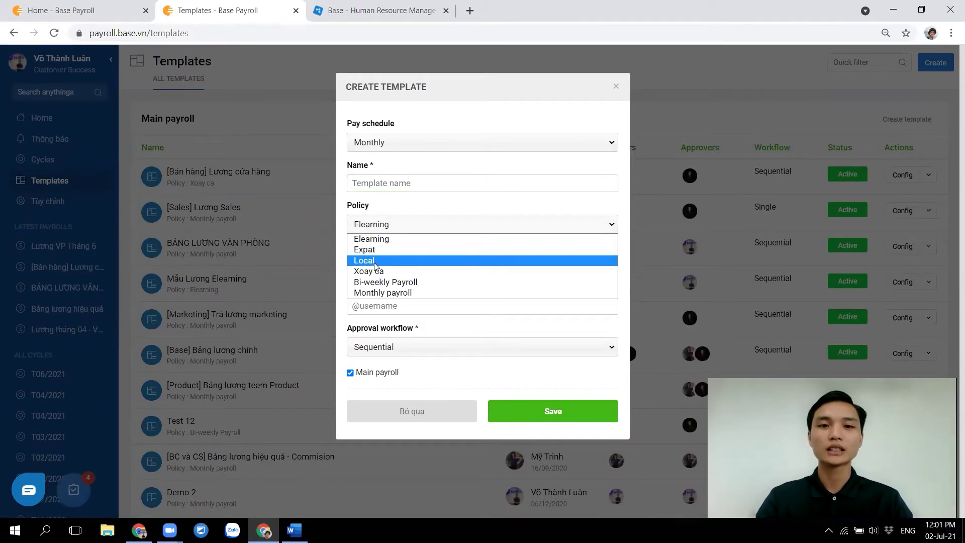
{"action": "left_click", "coordinate": [391, 237]}
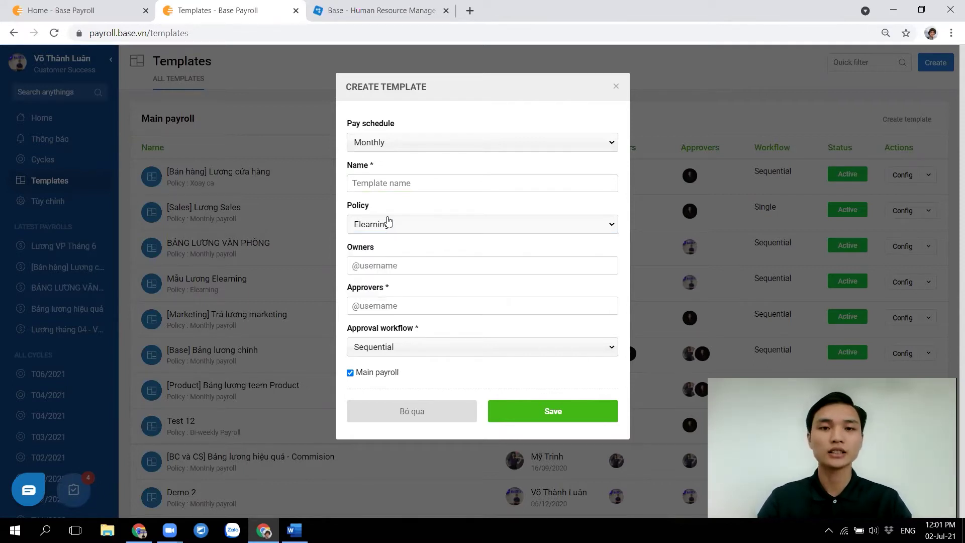
{"action": "left_click", "coordinate": [407, 267]}
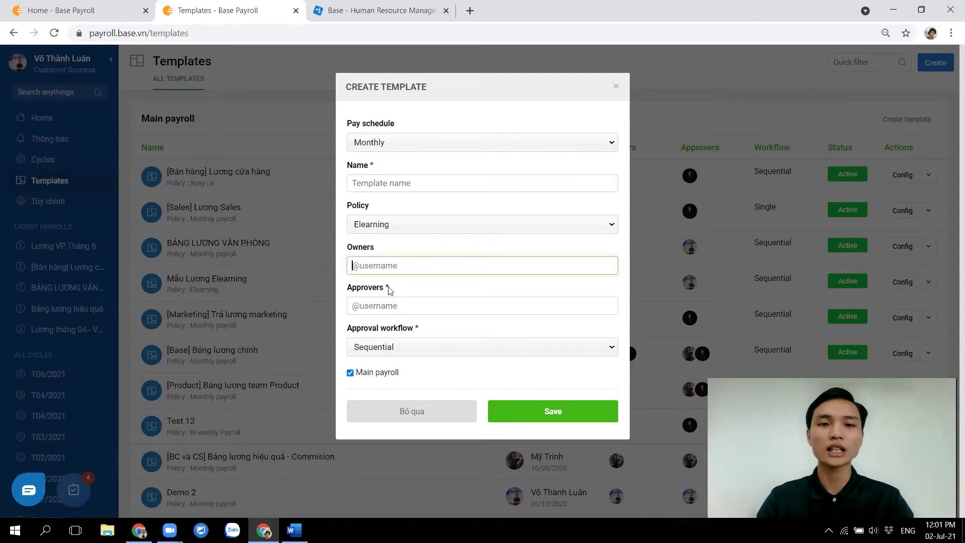
{"action": "left_click", "coordinate": [366, 306]}
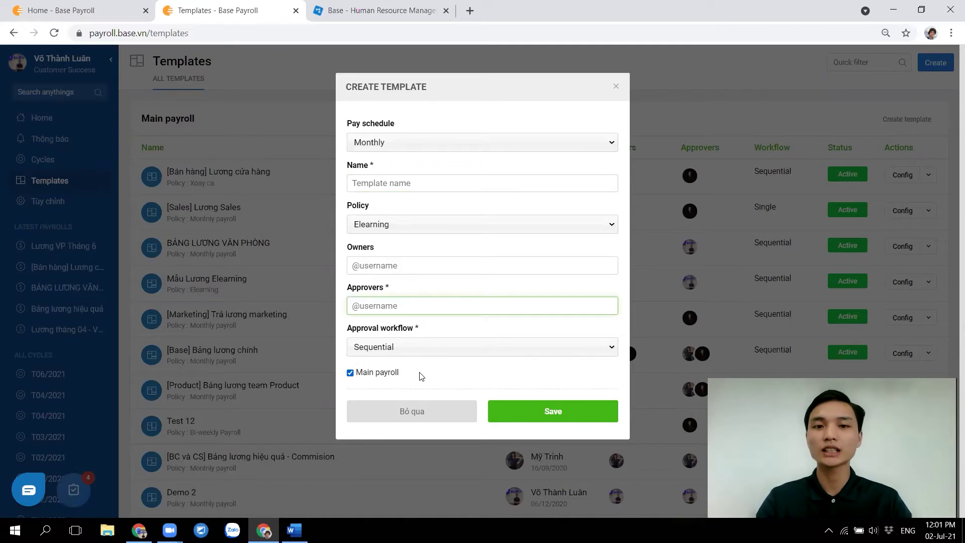
{"action": "left_click", "coordinate": [409, 412]}
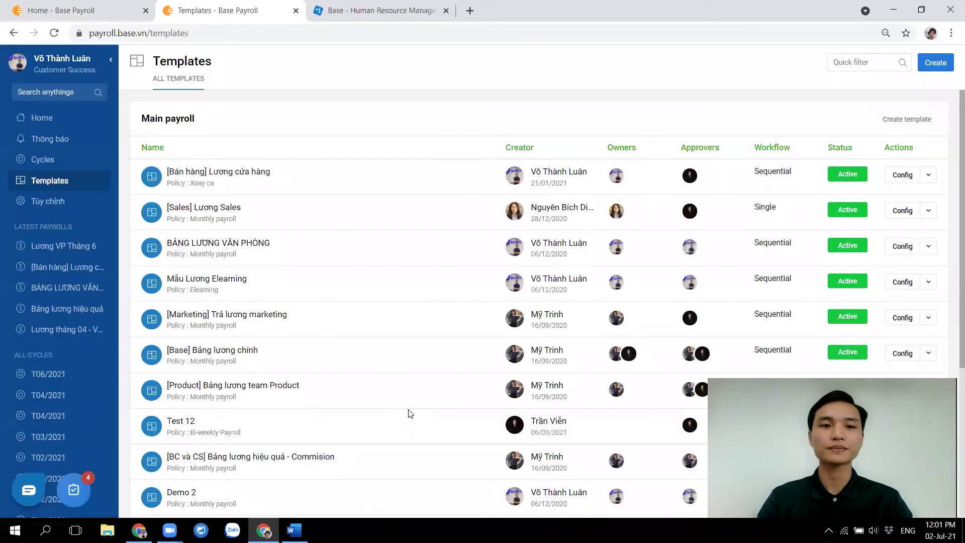
Open the column configuration of the Mẫu Lương Elearning template and return to the sample payroll spreadsheet.
{"action": "left_click", "coordinate": [208, 281]}
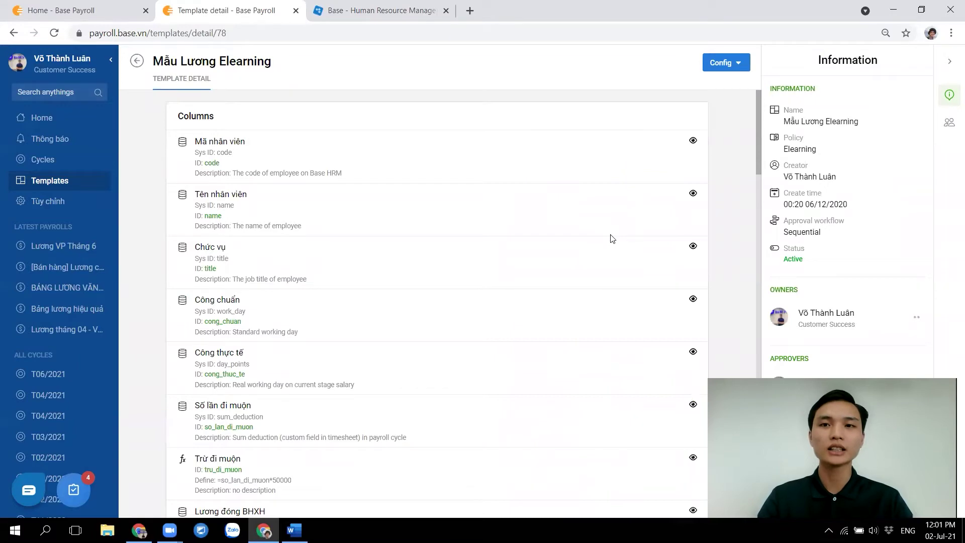
{"action": "left_click", "coordinate": [723, 62]}
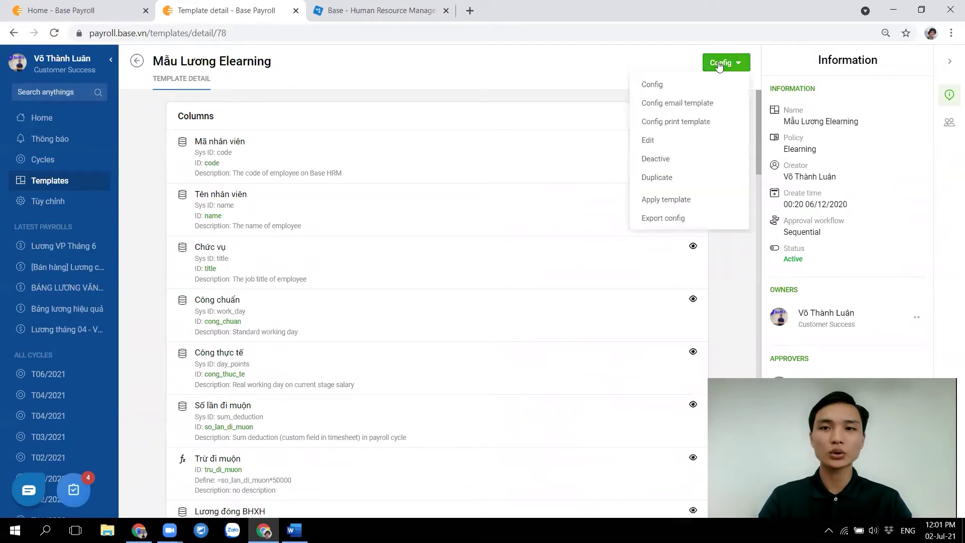
{"action": "left_click", "coordinate": [677, 84]}
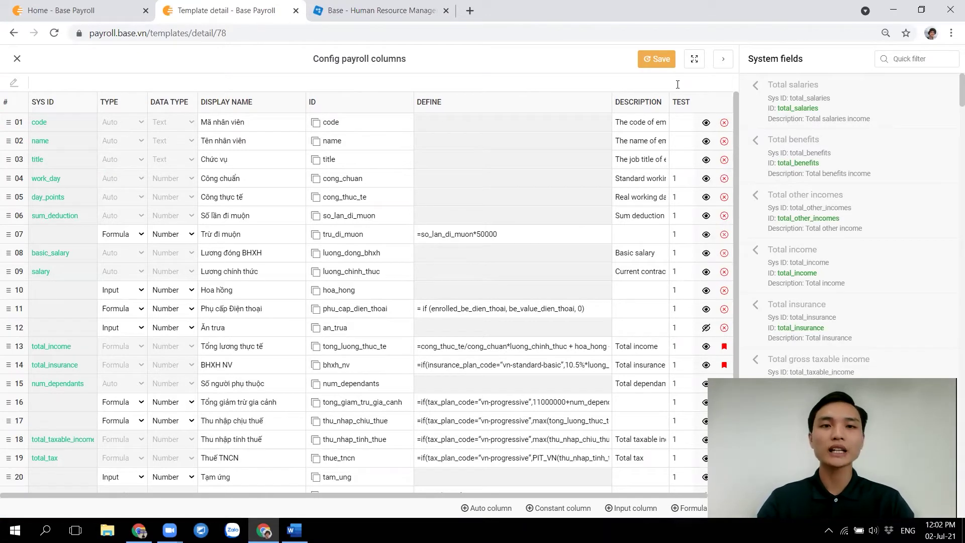
{"action": "key", "text": "alt+Tab"}
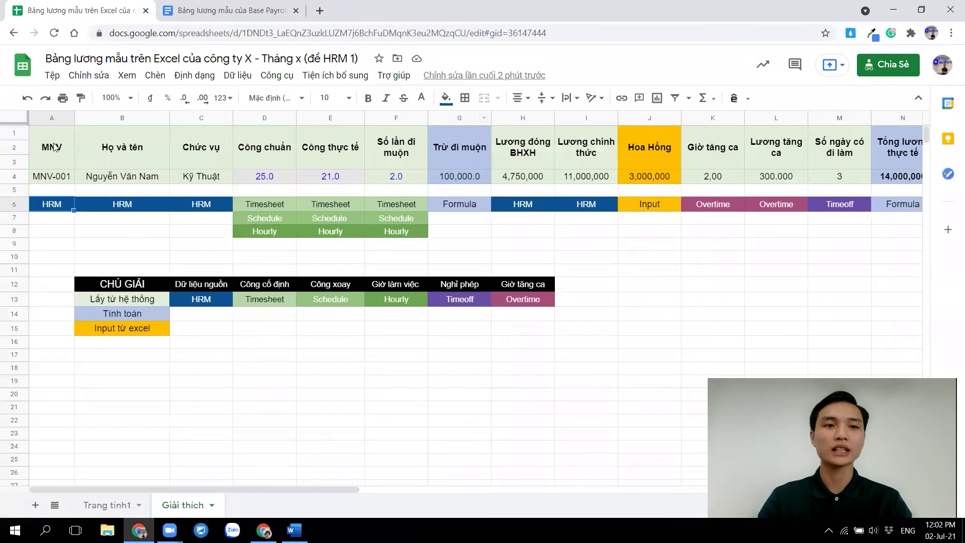
Select the spreadsheet columns MNV through Số lần đi muộn and compare them with the system fields list in Base Payroll.
{"action": "left_click_drag", "start_coordinate": [55, 147], "coordinate": [408, 176]}
{"action": "key", "text": "alt+Tab"}
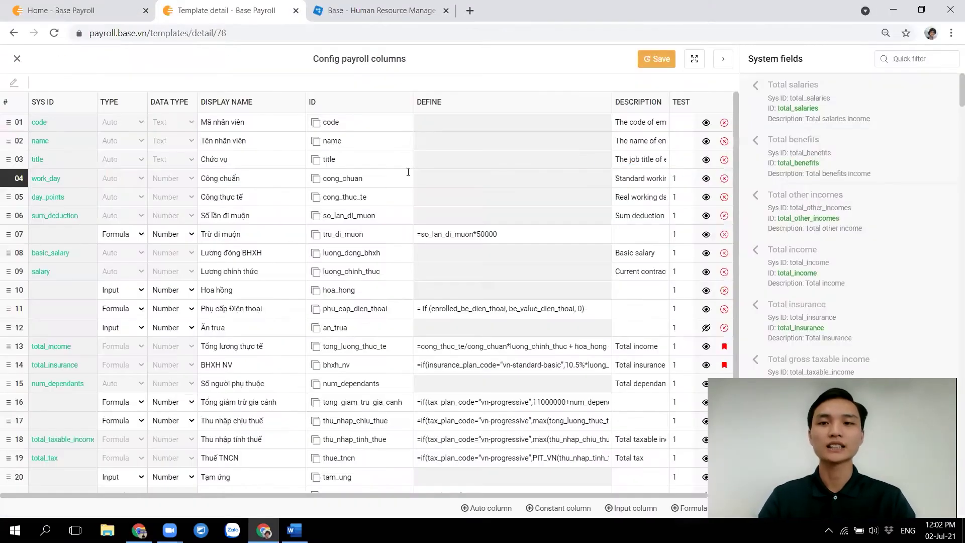
{"action": "scroll", "coordinate": [796, 229], "scroll_direction": "down", "scroll_amount": 10}
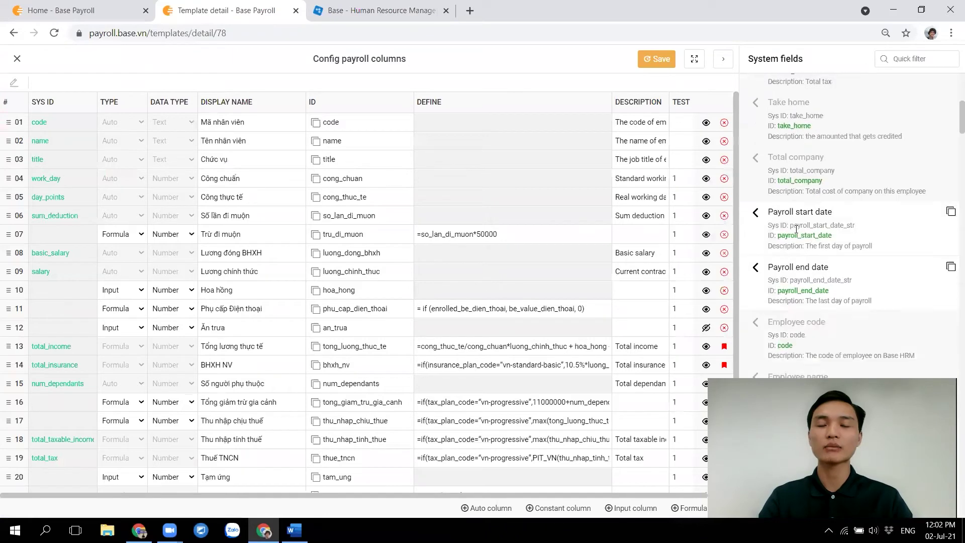
{"action": "scroll", "coordinate": [796, 228], "scroll_direction": "up", "scroll_amount": 10}
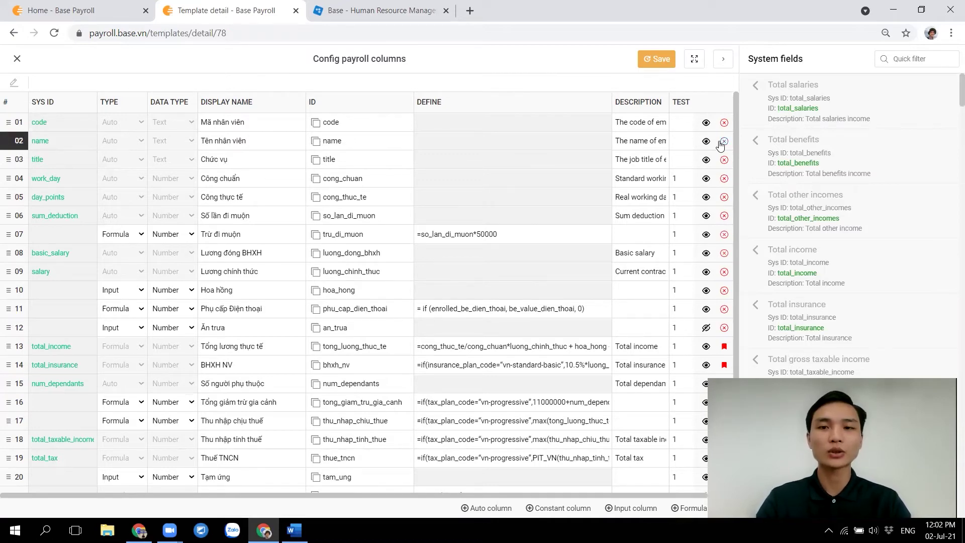
Return to the sample payroll spreadsheet and select the Trừ đi muộn amount in row 4.
{"action": "key", "text": "alt+Tab"}
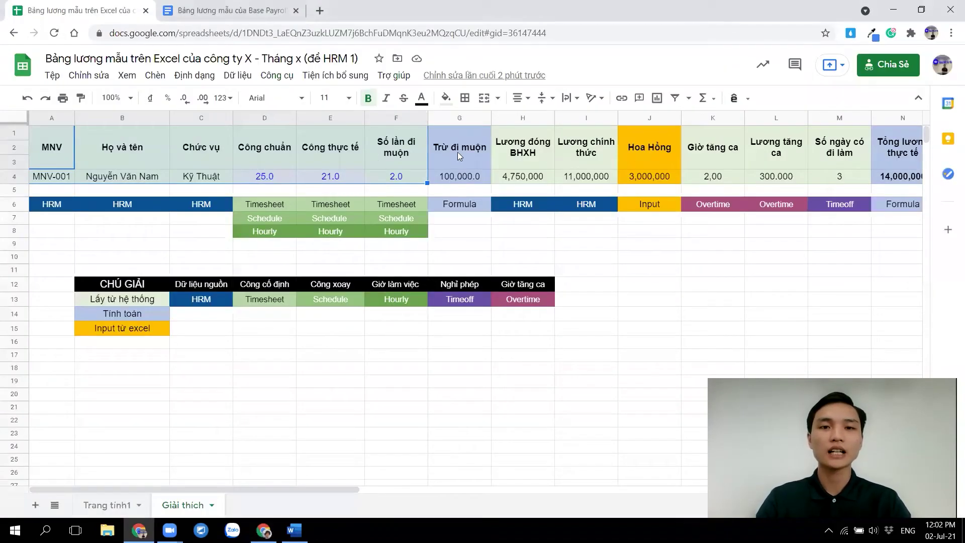
{"action": "left_click_drag", "start_coordinate": [462, 147], "coordinate": [466, 176]}
{"action": "left_click", "coordinate": [466, 176]}
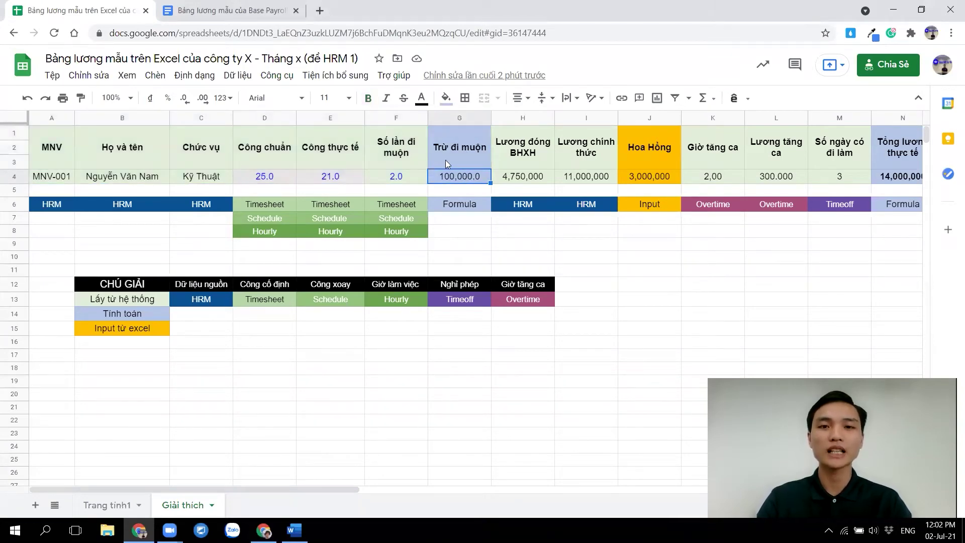
Switch to Base Payroll, add a formula column and place it directly below the Trừ đi muộn row.
{"action": "key", "text": "alt+Tab"}
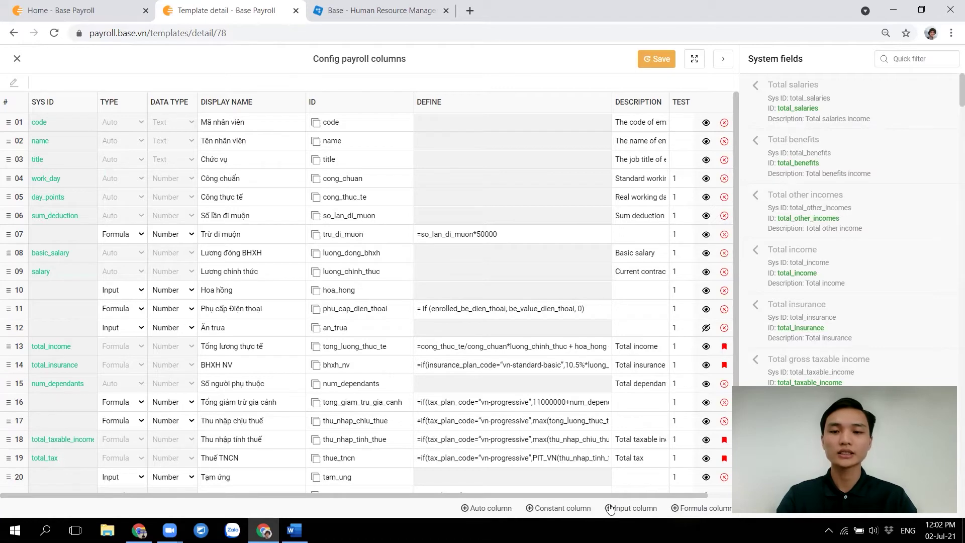
{"action": "left_click", "coordinate": [692, 508]}
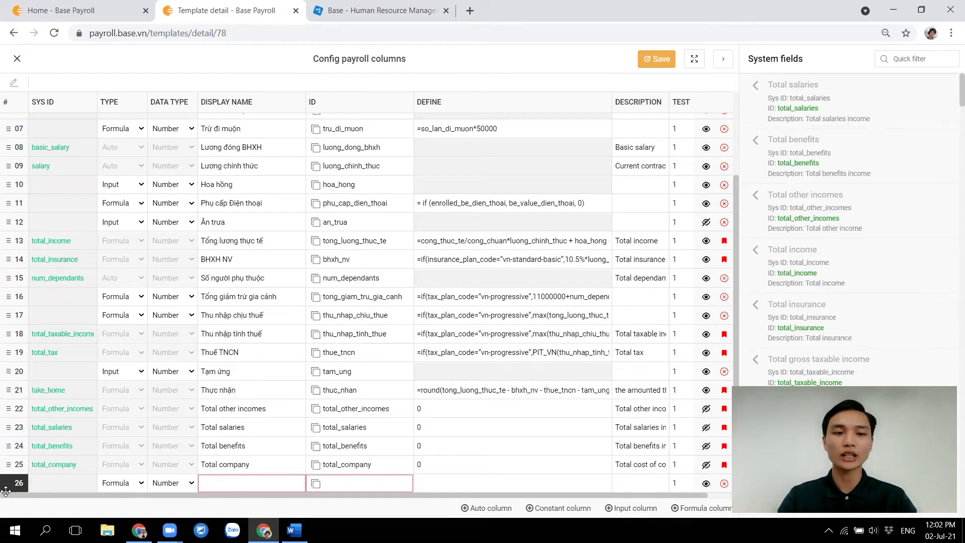
{"action": "left_click_drag", "start_coordinate": [7, 482], "coordinate": [15, 146]}
Copy the display name Trừ đi muộn into the new formula column and give it the ID tru_di_muon.
{"action": "left_click_drag", "start_coordinate": [274, 127], "coordinate": [196, 133]}
{"action": "left_click_drag", "start_coordinate": [362, 129], "coordinate": [323, 130]}
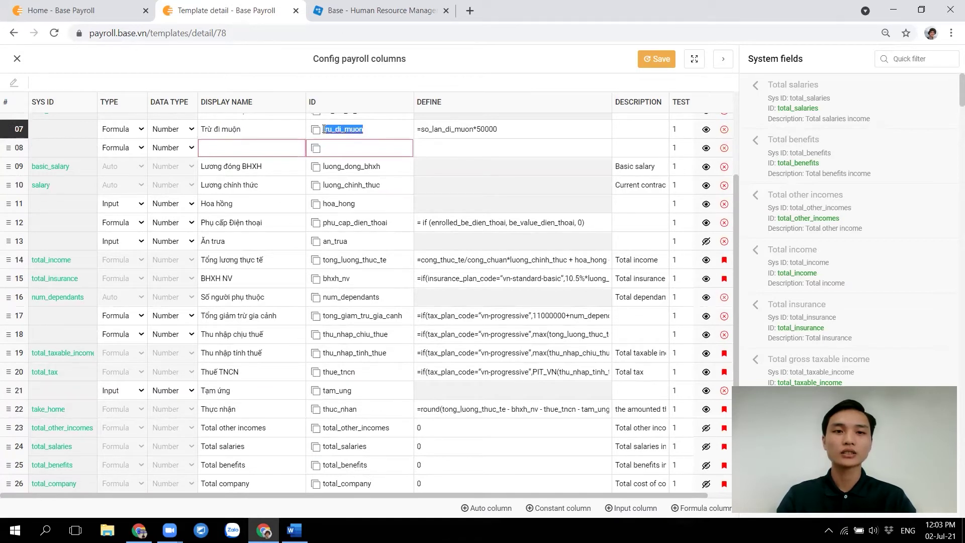
{"action": "left_click_drag", "start_coordinate": [261, 129], "coordinate": [179, 133]}
{"action": "key", "text": "ctrl+c"}
{"action": "left_click", "coordinate": [206, 149]}
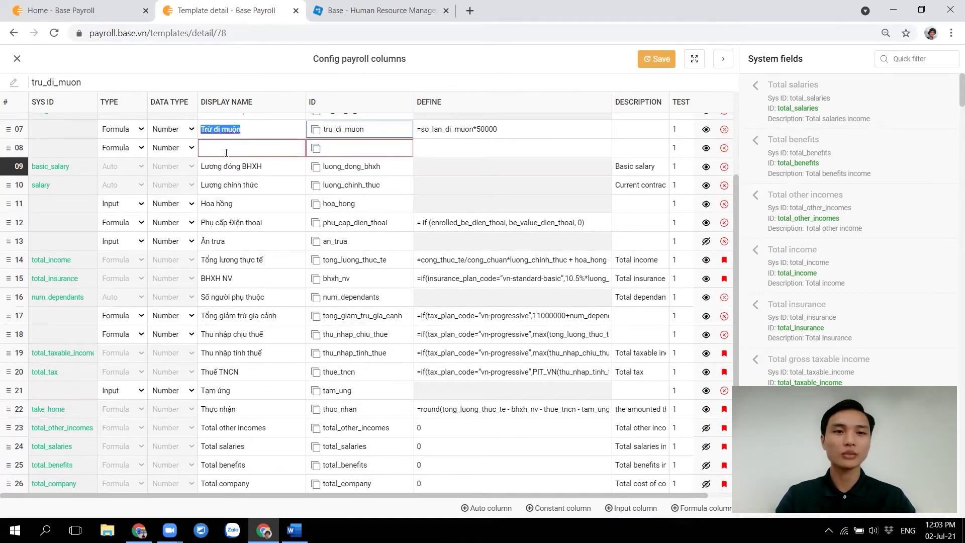
{"action": "key", "text": "ctrl+v"}
{"action": "key", "text": "ctrl+v"}
{"action": "left_click", "coordinate": [384, 152]}
{"action": "left_click", "coordinate": [437, 152]}
{"action": "scroll", "coordinate": [441, 151], "scroll_direction": "up", "scroll_amount": 2}
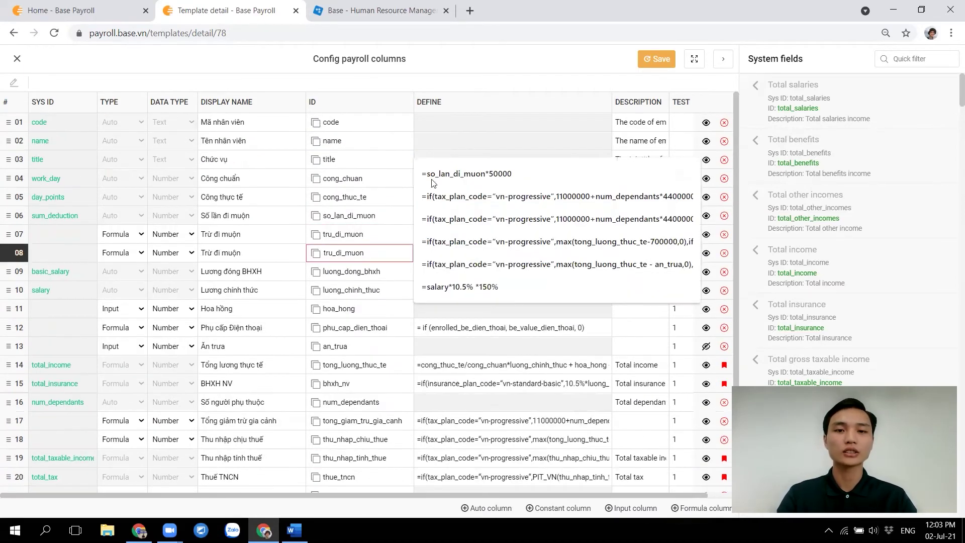
Define the new Trừ đi muộn column as =so_lan_di_muon*50000, reusing the formula from the row above.
{"action": "left_click", "coordinate": [395, 254]}
{"action": "left_click", "coordinate": [448, 251]}
{"action": "type", "text": "="}
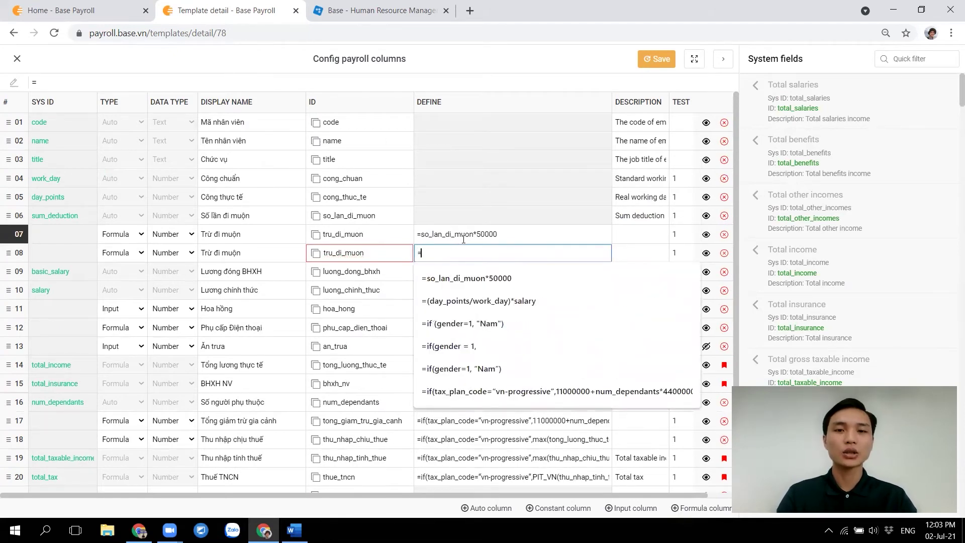
{"action": "left_click_drag", "start_coordinate": [509, 233], "coordinate": [422, 237]}
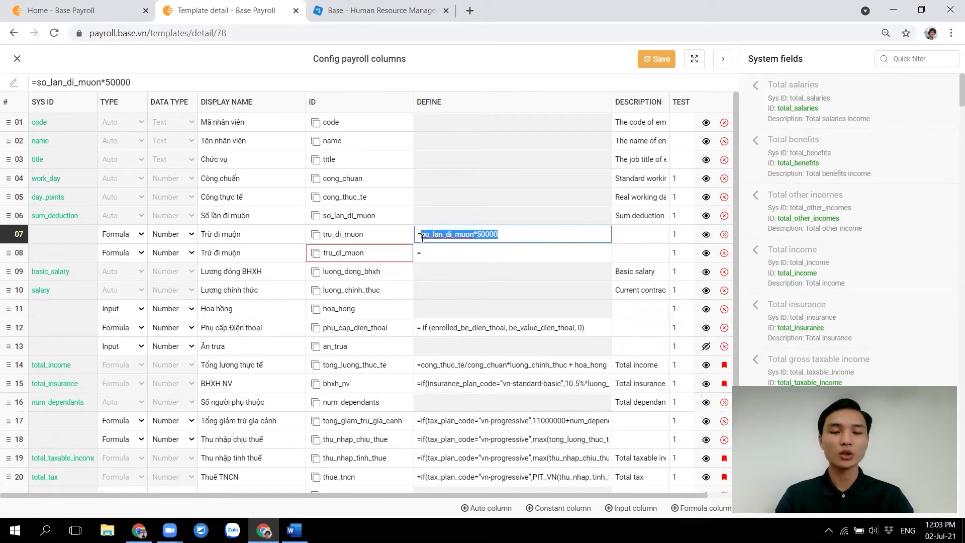
{"action": "key", "text": "ctrl+c"}
{"action": "left_click", "coordinate": [435, 254]}
{"action": "key", "text": "ctrl+v"}
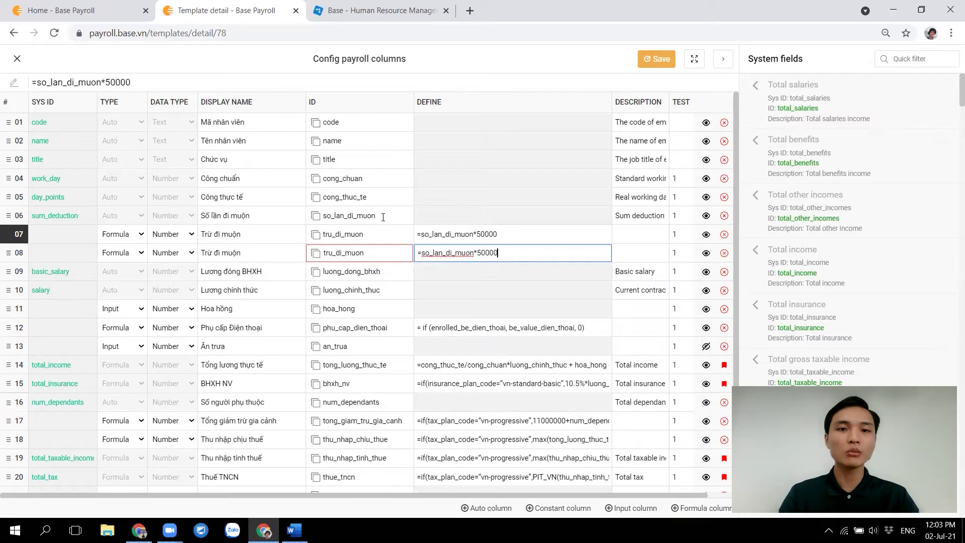
Highlight the sum_deduction system ID, then delete the original Trừ đi muộn row so only the new formula column remains.
{"action": "double_click", "coordinate": [59, 220]}
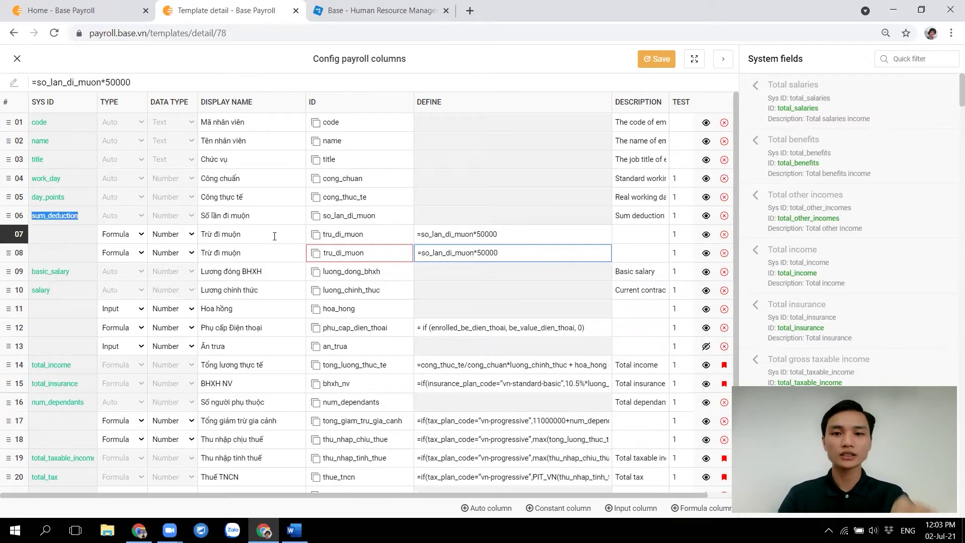
{"action": "left_click", "coordinate": [84, 217]}
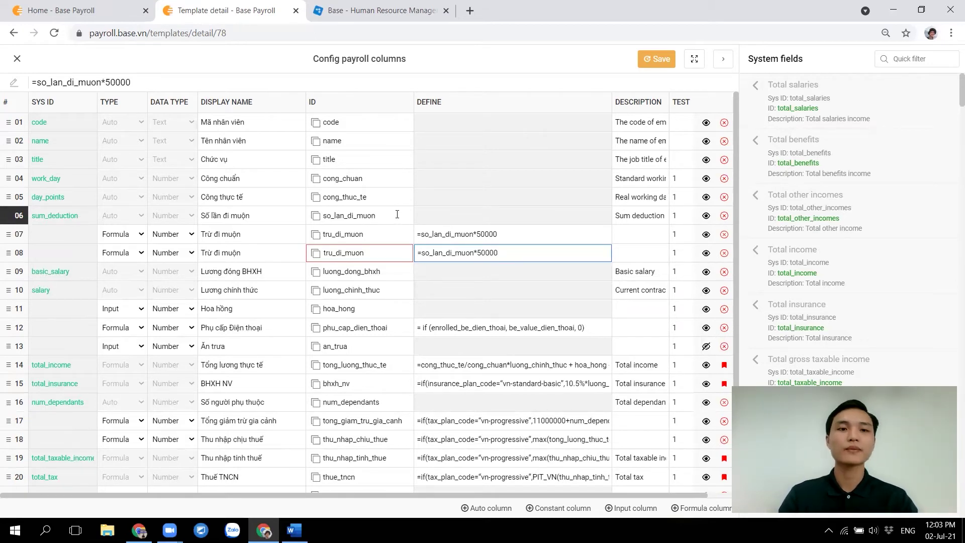
{"action": "left_click", "coordinate": [705, 234]}
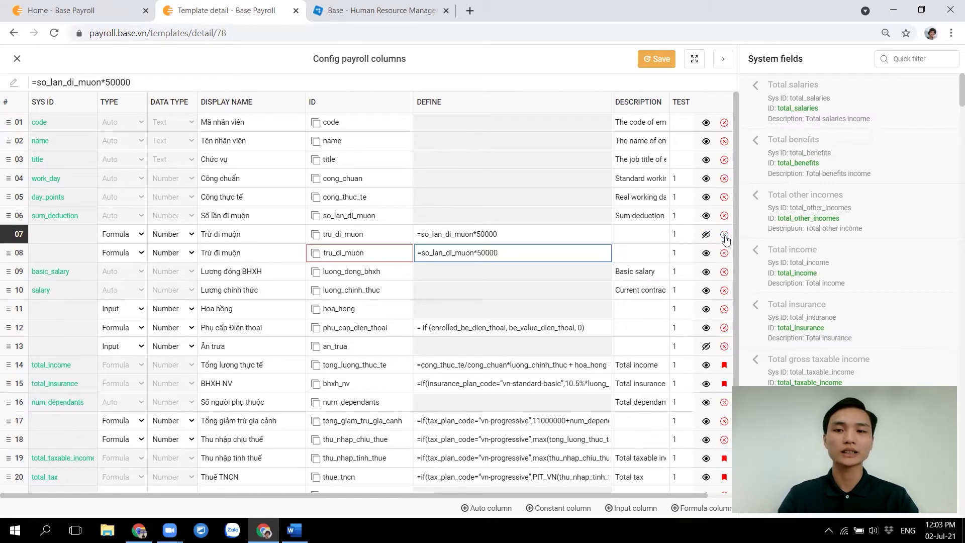
{"action": "left_click", "coordinate": [723, 234]}
{"action": "left_click", "coordinate": [545, 296]}
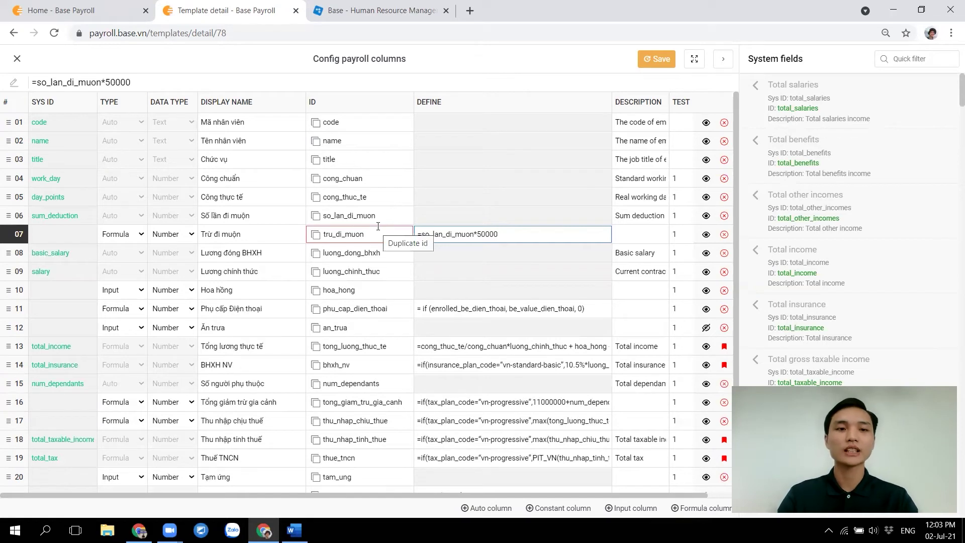
Compare the spreadsheet's Lương đóng BHXH and Lương chính thức columns with the basic_salary and salary system IDs in Base Payroll.
{"action": "key", "text": "alt+Tab"}
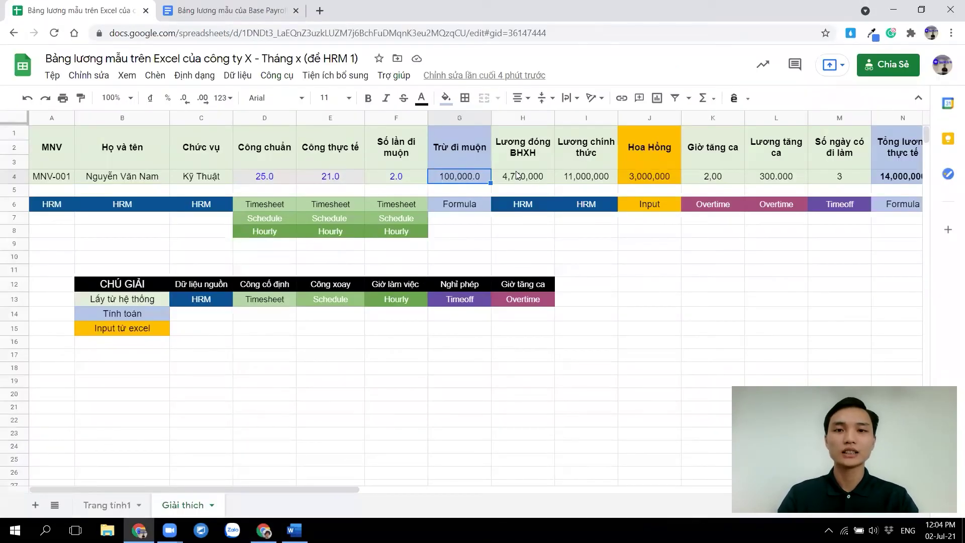
{"action": "left_click", "coordinate": [518, 151]}
{"action": "left_click_drag", "start_coordinate": [571, 162], "coordinate": [586, 180]}
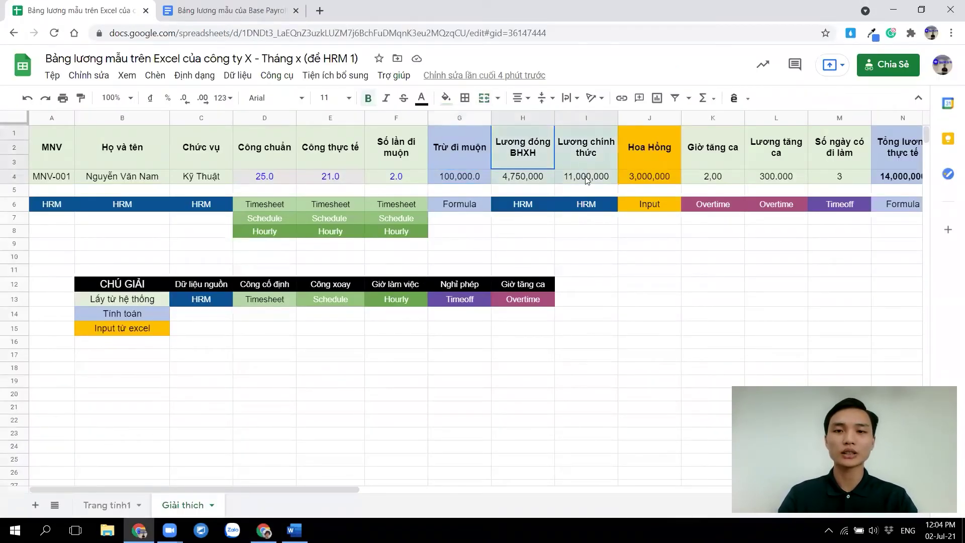
{"action": "key", "text": "alt+Tab"}
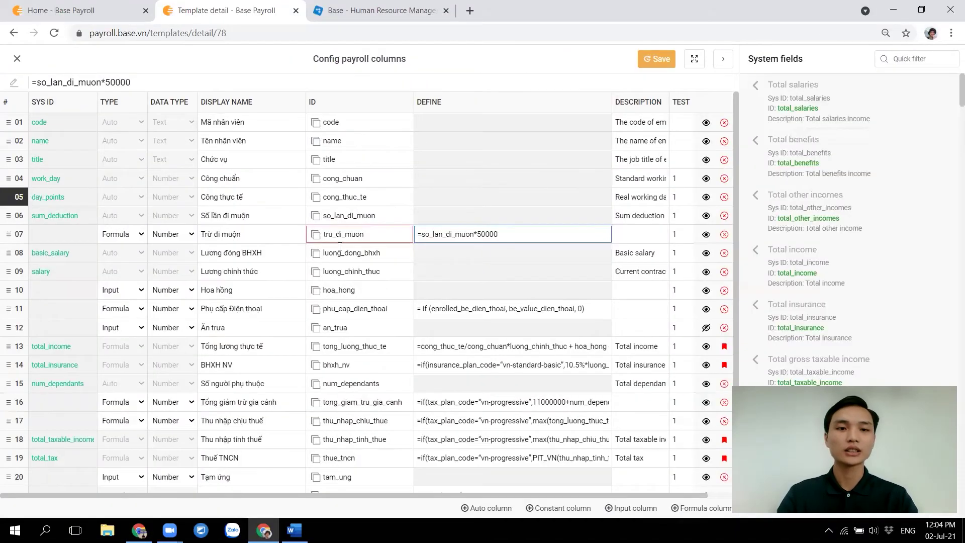
{"action": "left_click_drag", "start_coordinate": [73, 257], "coordinate": [30, 257]}
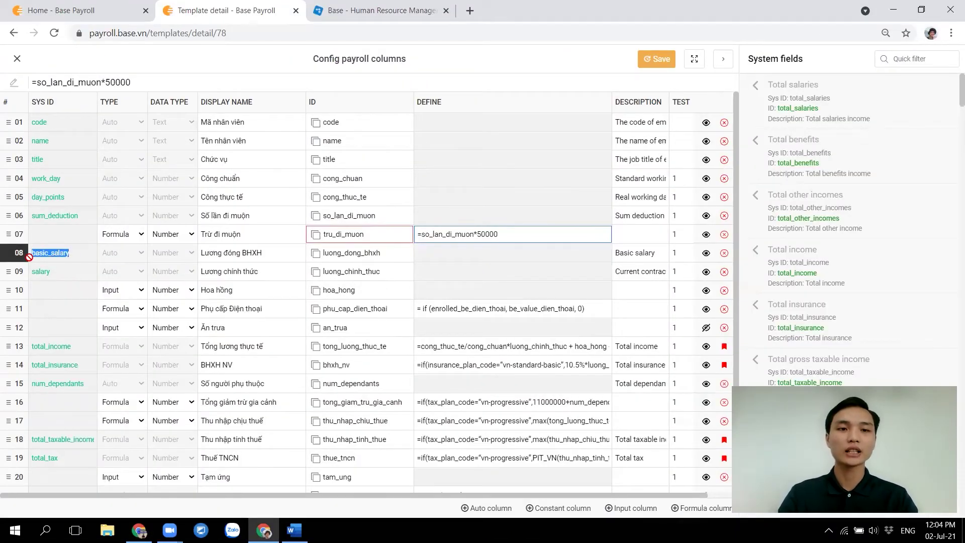
{"action": "double_click", "coordinate": [40, 272]}
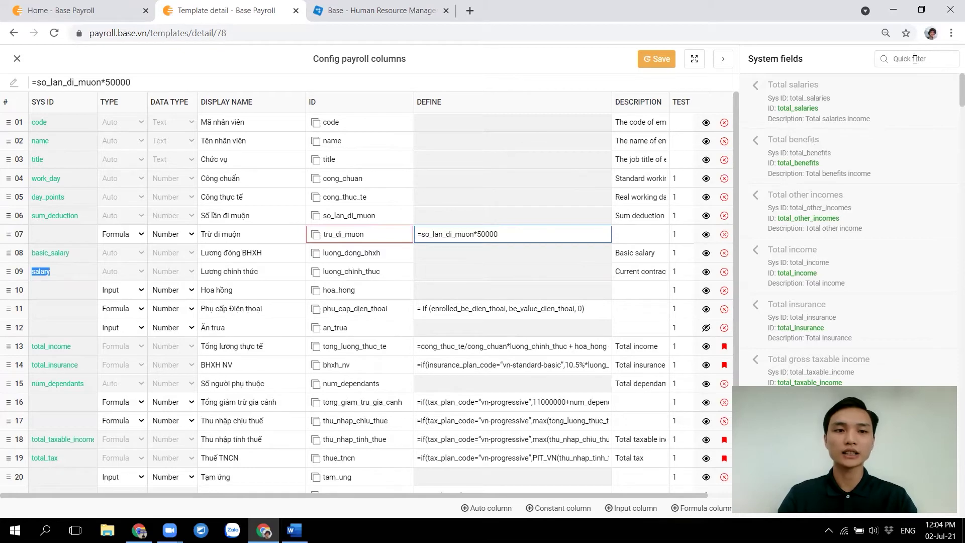
Replace the Lương chính thức column with the Salary system field, found by filtering for "salary", and place it below Lương đóng BHXH.
{"action": "left_click", "coordinate": [723, 274]}
{"action": "left_click", "coordinate": [562, 301]}
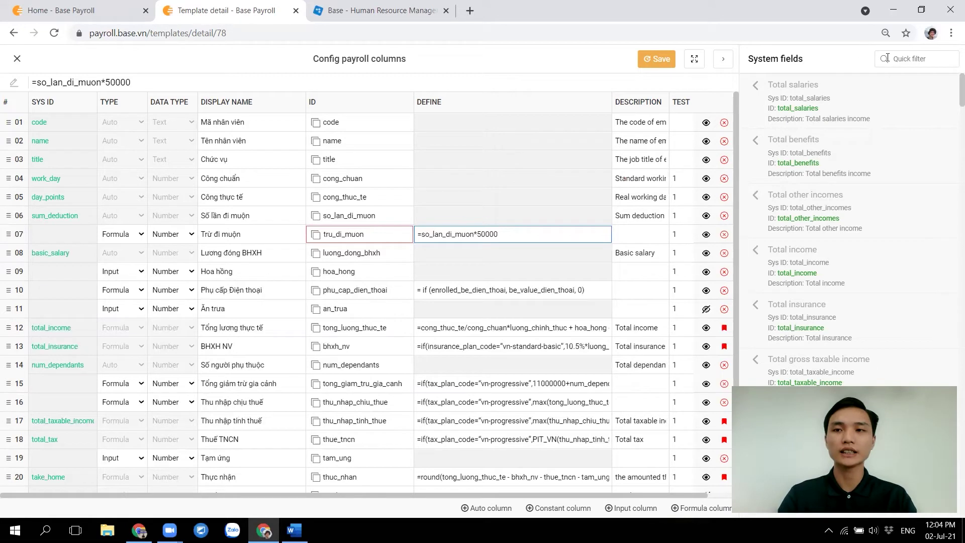
{"action": "left_click", "coordinate": [911, 64]}
{"action": "type", "text": "sal"}
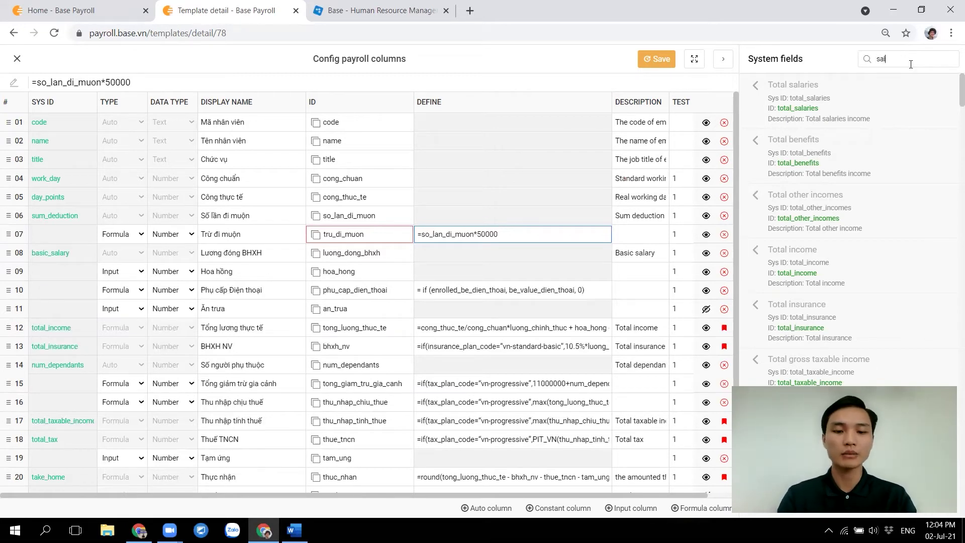
{"action": "type", "text": "ary"}
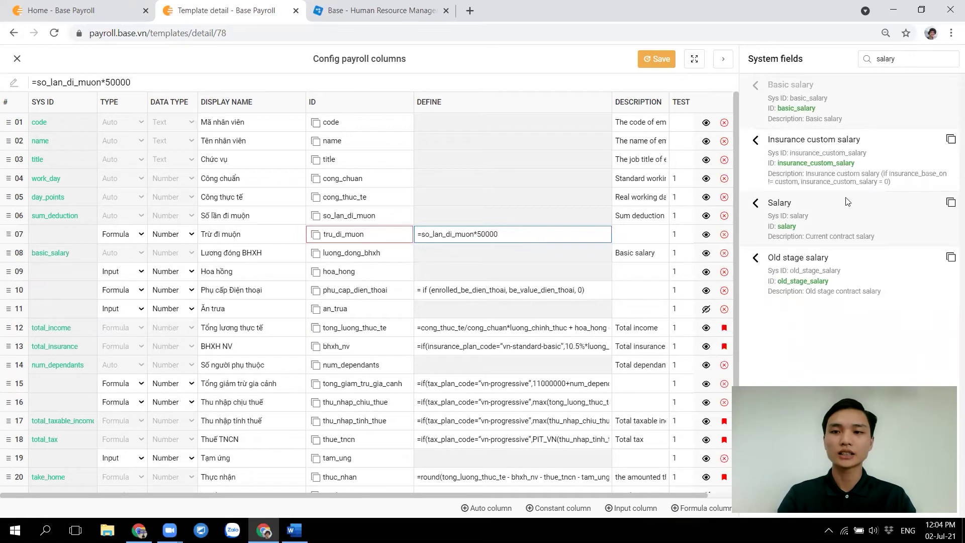
{"action": "left_click", "coordinate": [773, 203]}
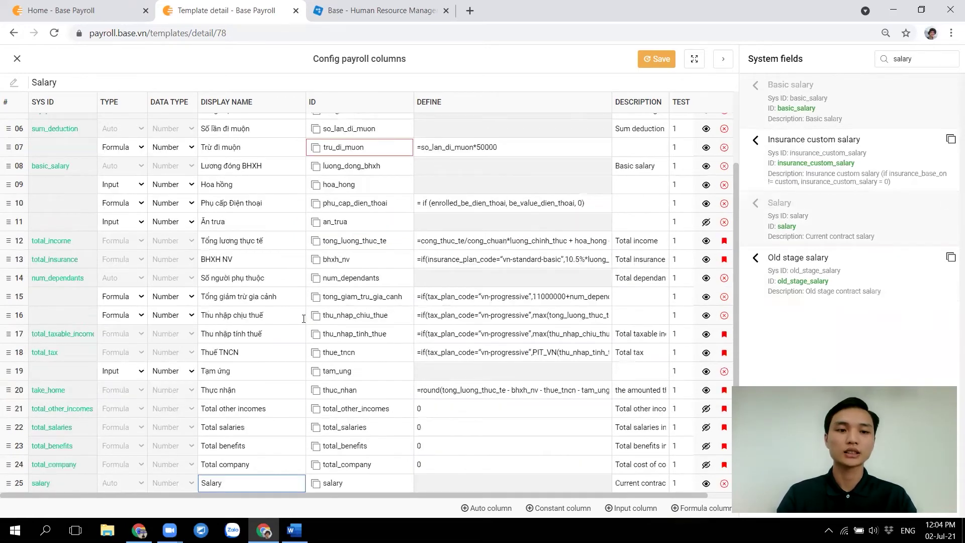
{"action": "left_click_drag", "start_coordinate": [27, 346], "coordinate": [155, 182]}
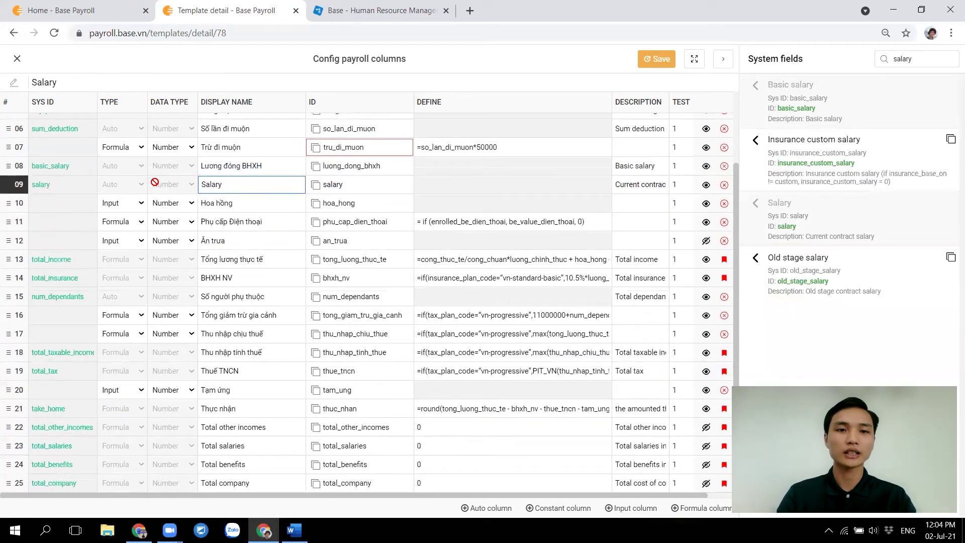
Set the salary column's display name to Lương chính and its ID to luong_chinh.
{"action": "key", "text": "ctrl+a"}
{"action": "type", "text": "Lương chính"}
{"action": "left_click", "coordinate": [379, 181]}
{"action": "key", "text": "ctrl+a"}
{"action": "key", "text": "BackSpace"}
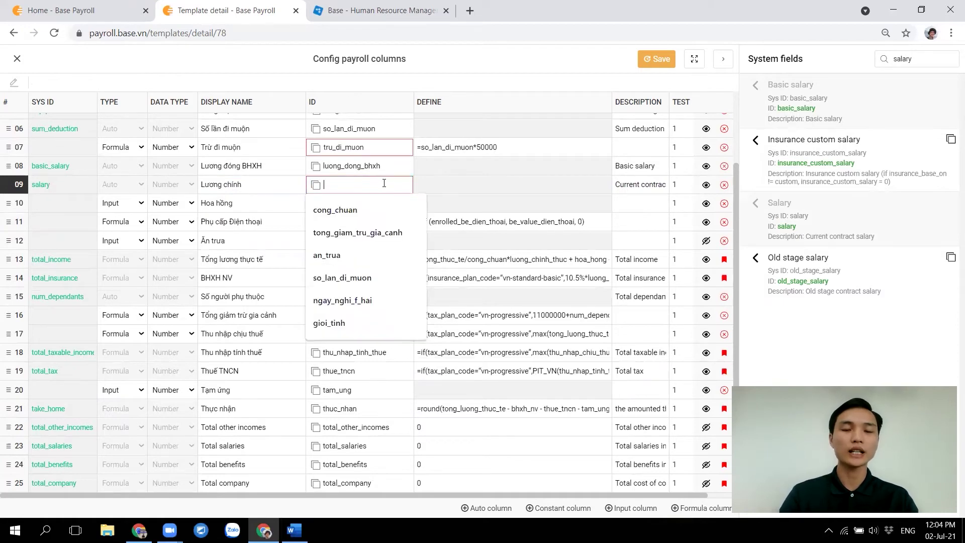
{"action": "left_click", "coordinate": [394, 186]}
{"action": "left_click", "coordinate": [368, 186]}
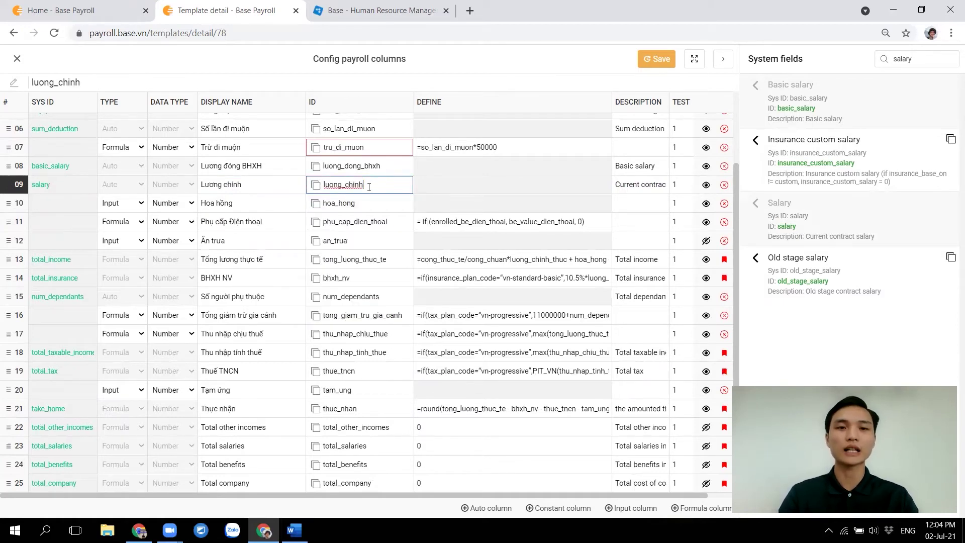
{"action": "scroll", "coordinate": [368, 187], "scroll_direction": "up", "scroll_amount": 3}
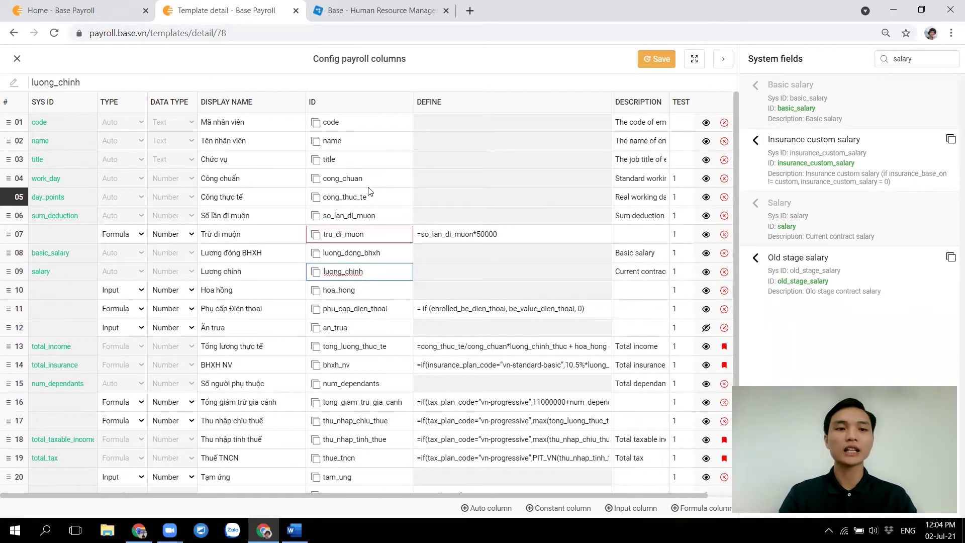
Check the source label of the Hoa Hồng column in the sample spreadsheet and return to Base Payroll.
{"action": "key", "text": "alt+Tab"}
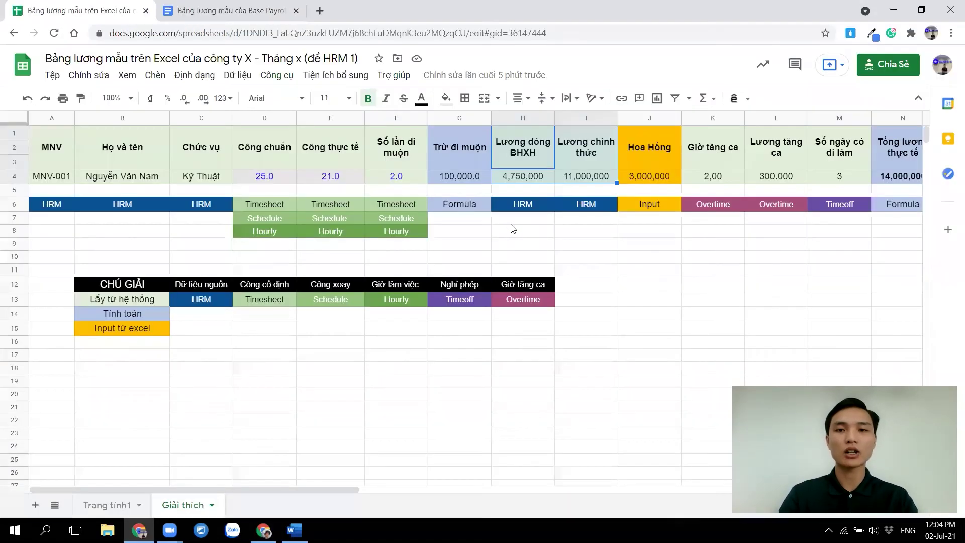
{"action": "left_click_drag", "start_coordinate": [655, 146], "coordinate": [658, 209]}
{"action": "key", "text": "alt+Tab"}
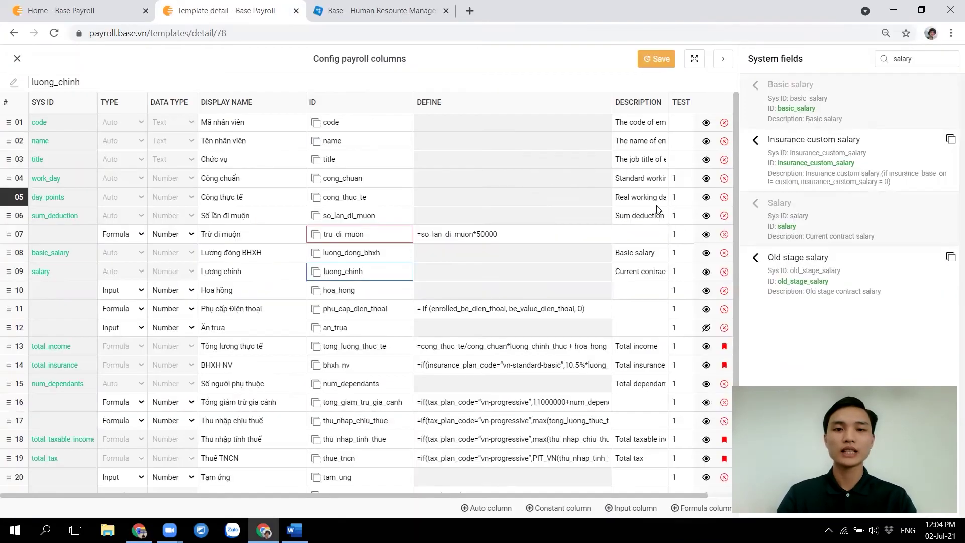
Add an input column with the display name Hoa hồng and the ID hoa_hong.
{"action": "left_click", "coordinate": [631, 508]}
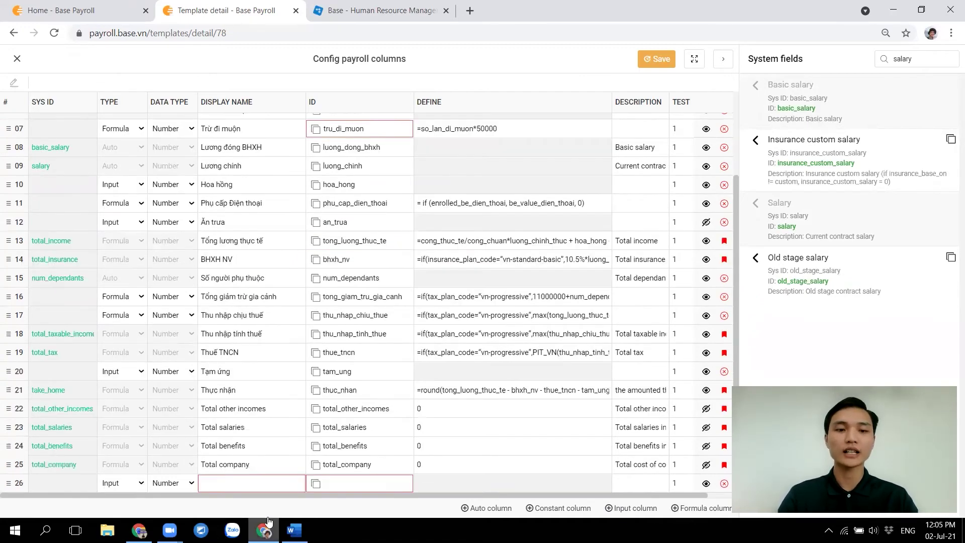
{"action": "left_click", "coordinate": [244, 485]}
{"action": "type", "text": "Hoa hồng"}
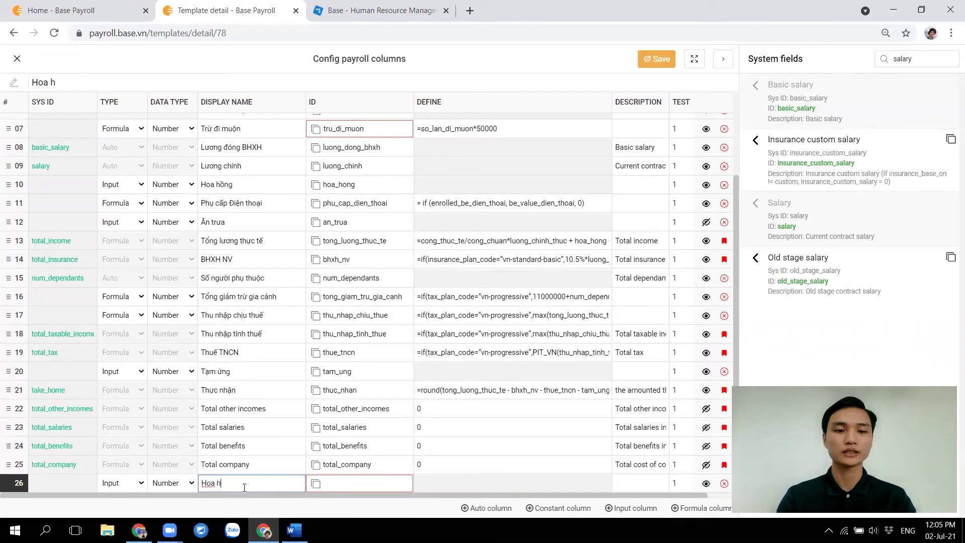
{"action": "left_click", "coordinate": [327, 483]}
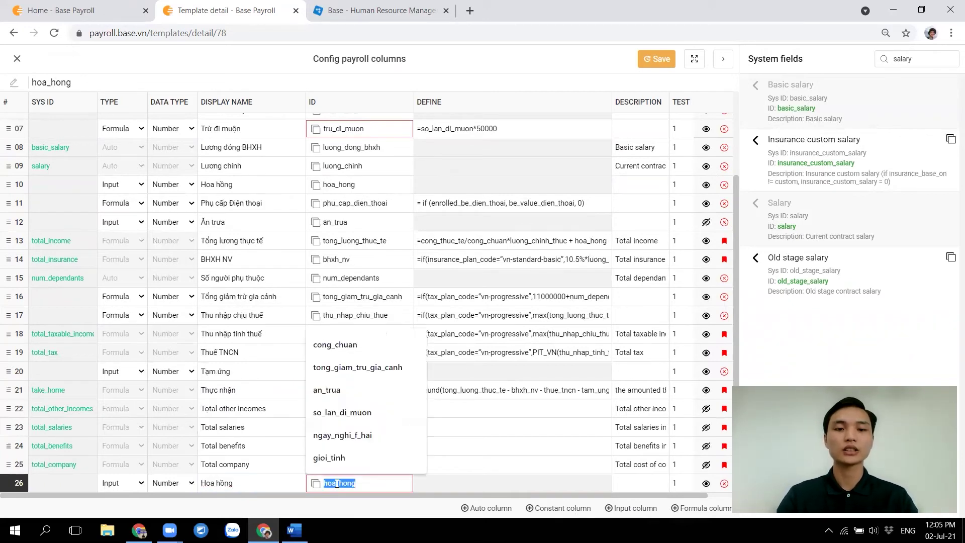
Place the new Hoa hồng input column below the existing Hoa hồng column and delete the duplicate row.
{"action": "key", "text": "Return"}
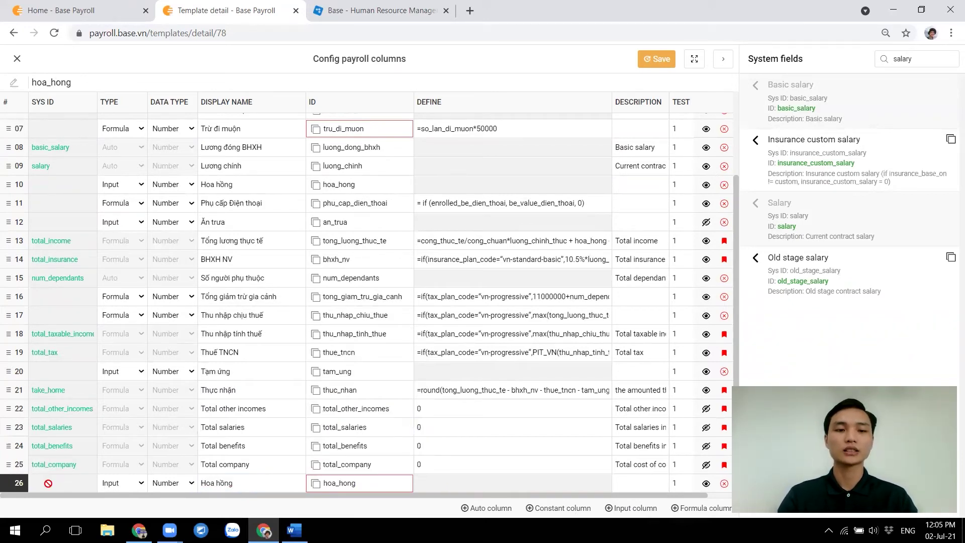
{"action": "left_click_drag", "start_coordinate": [8, 483], "coordinate": [59, 204]}
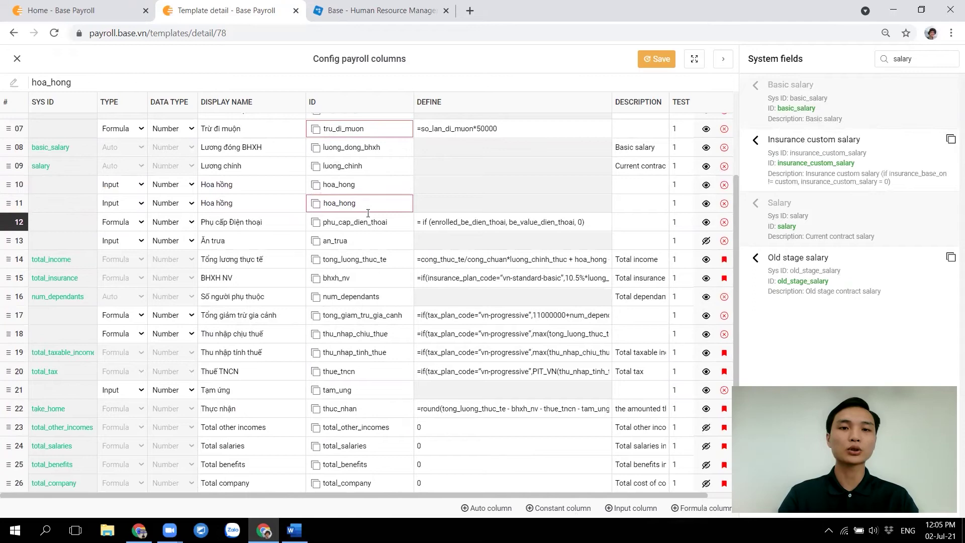
{"action": "left_click", "coordinate": [724, 203]}
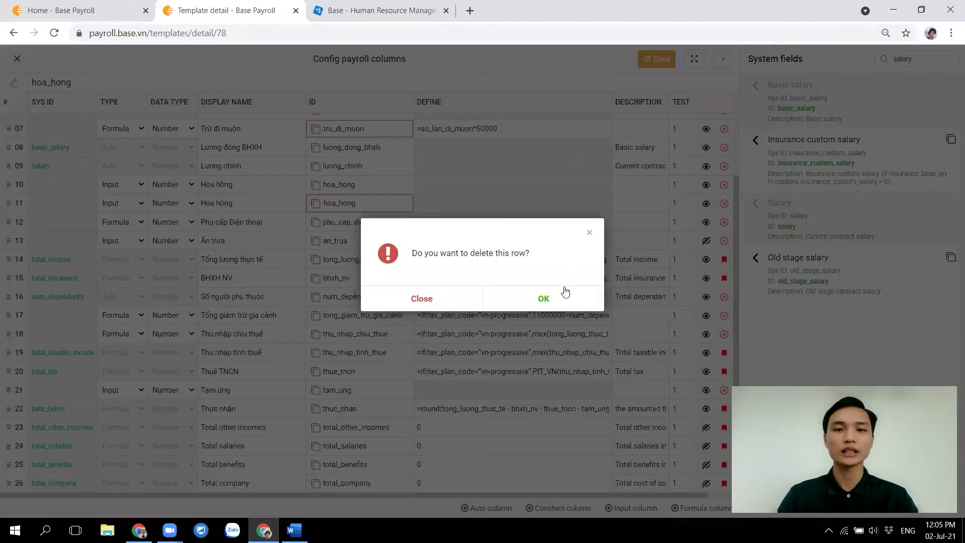
{"action": "left_click", "coordinate": [549, 298]}
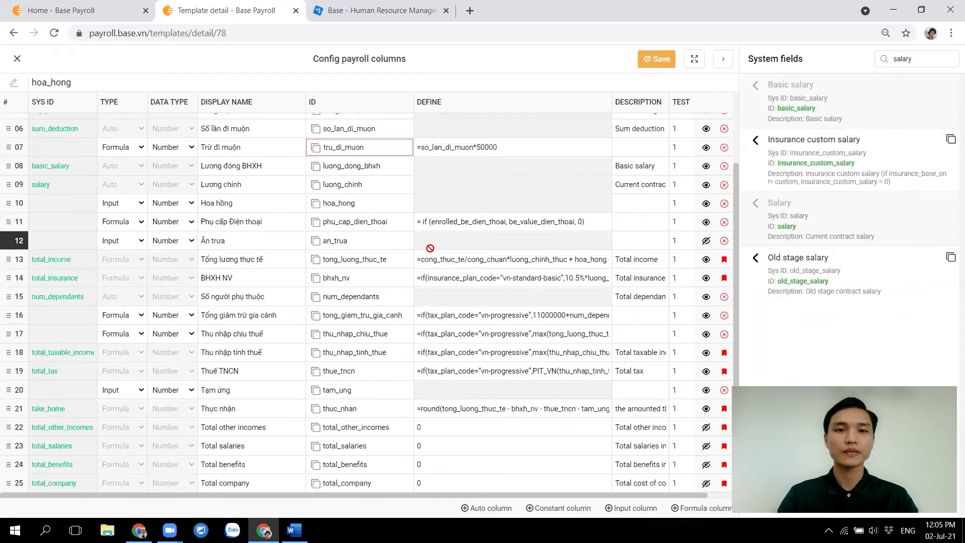
{"action": "double_click", "coordinate": [374, 211]}
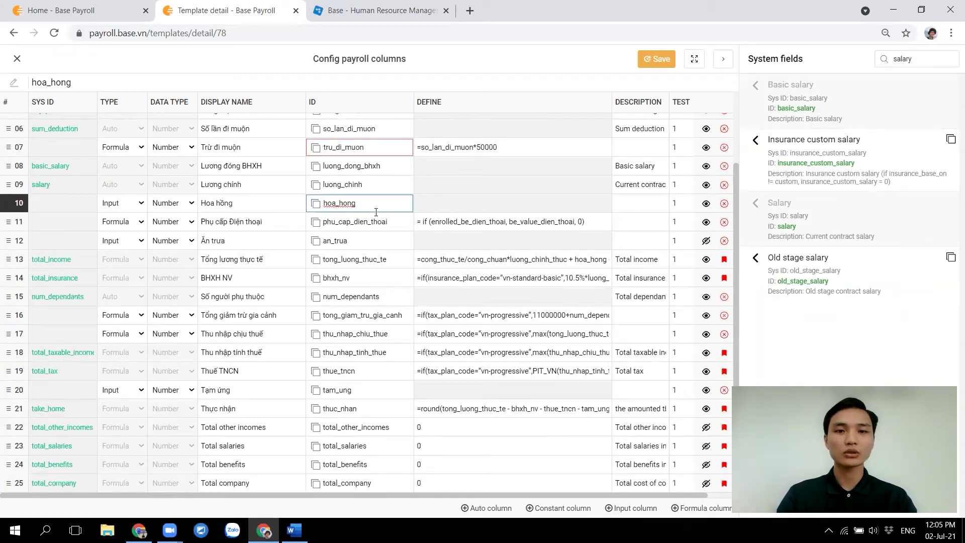
Examine the columns around Hoa Hồng and Giờ tăng ca in the sample spreadsheet and return to Base Payroll.
{"action": "key", "text": "alt+Tab"}
{"action": "key", "text": "Right"}
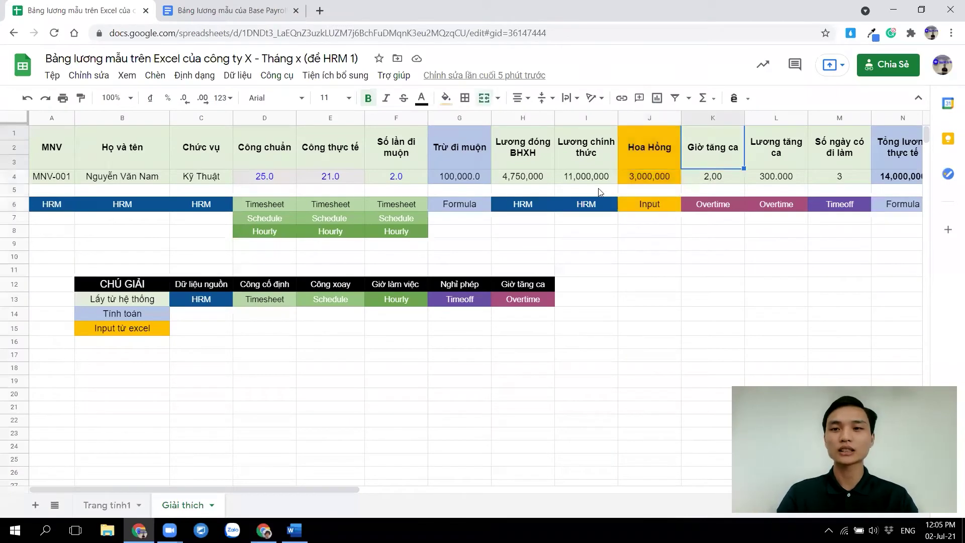
{"action": "key", "text": "Right"}
{"action": "key", "text": "Right"}
{"action": "key", "text": "Left"}
{"action": "key", "text": "Left"}
{"action": "key", "text": "Left"}
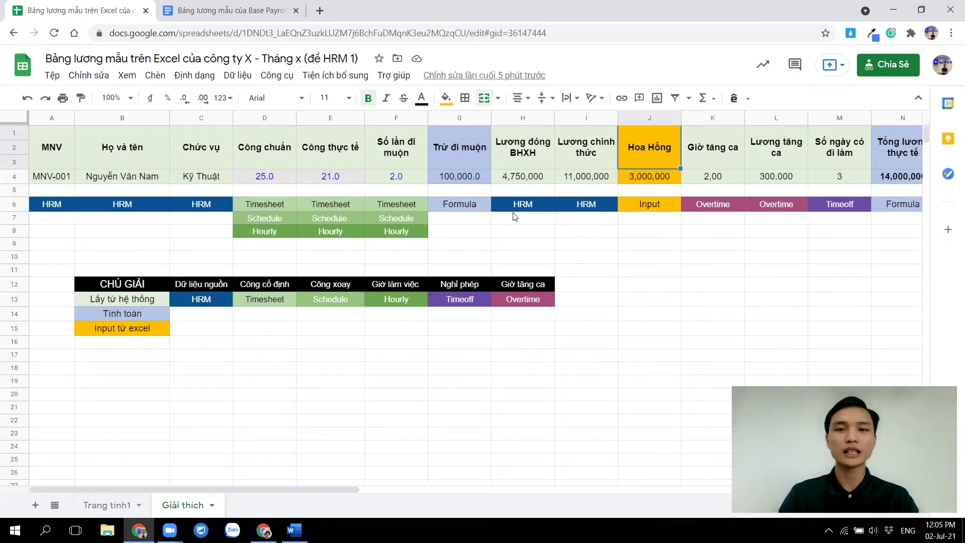
{"action": "key", "text": "alt+Tab"}
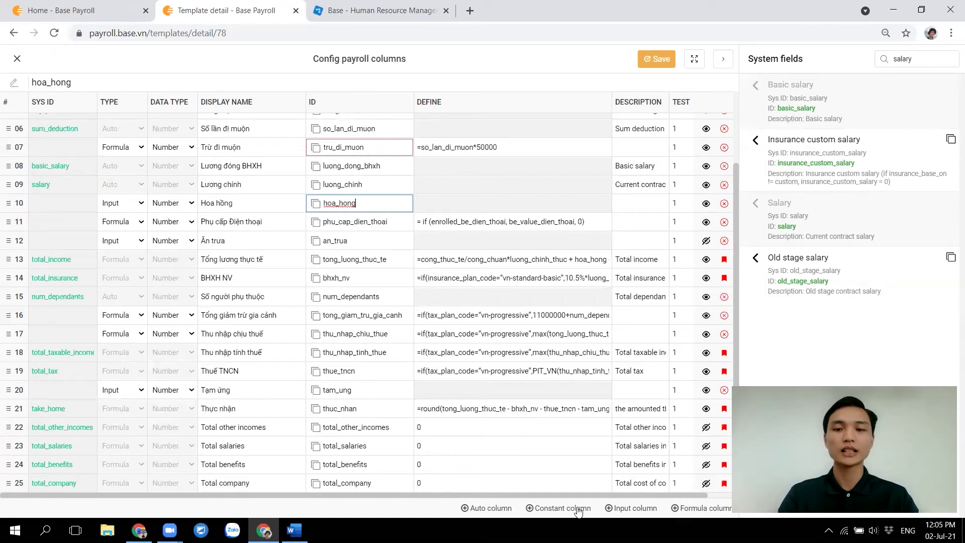
Add a constant column with the display name Khoản hỗ trợ cố định and the ID khoan_ho_tro_co_dinh.
{"action": "left_click", "coordinate": [562, 508]}
{"action": "left_click", "coordinate": [257, 481]}
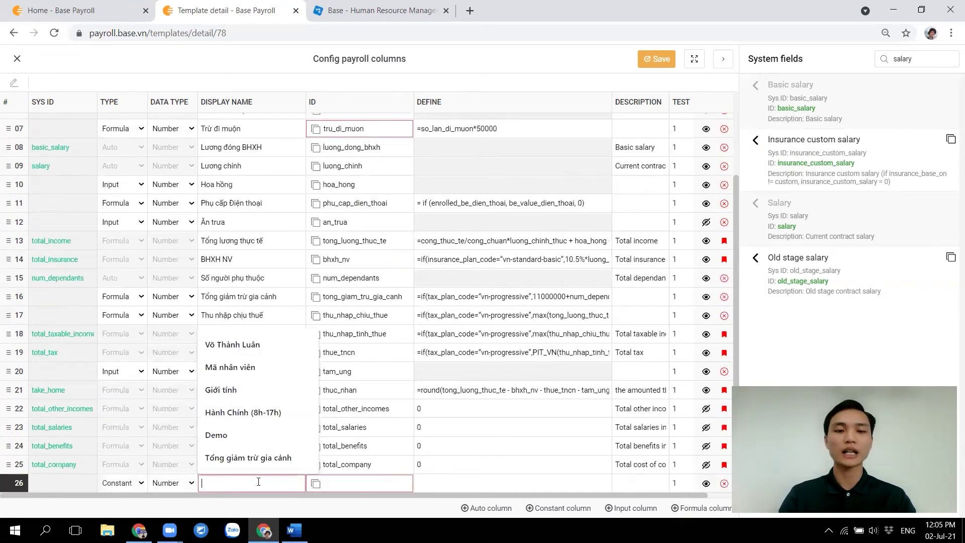
{"action": "type", "text": "Kh"}
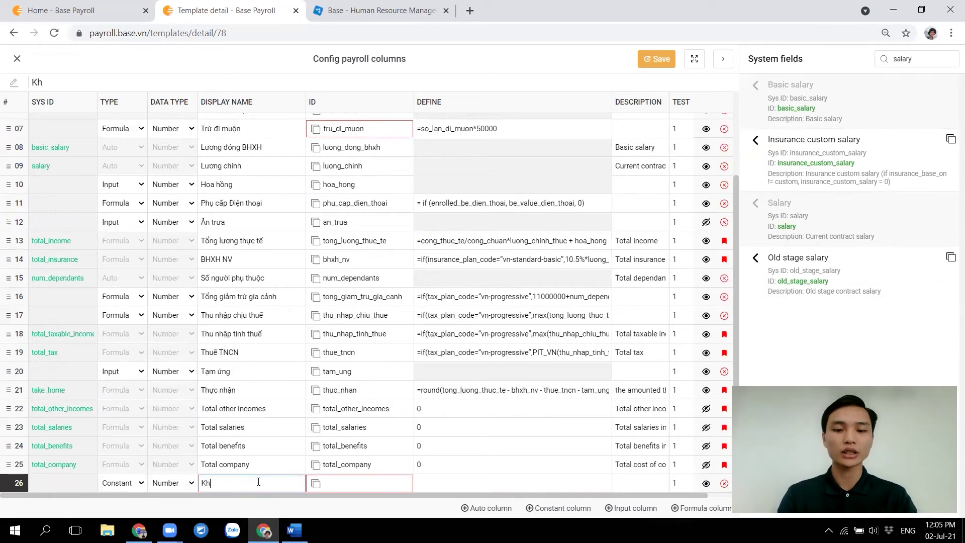
{"action": "type", "text": "oản hôỗ t"}
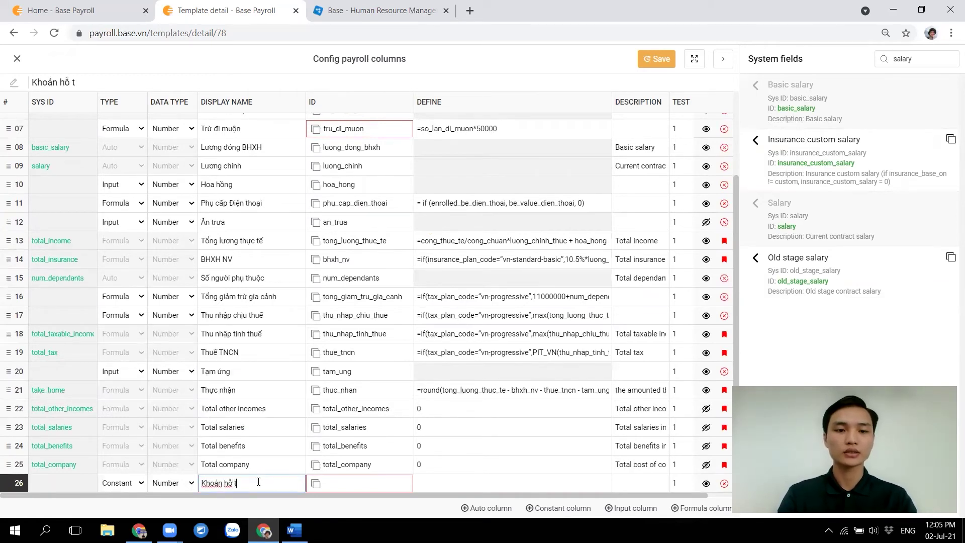
{"action": "type", "text": "rợ cố dịnh"}
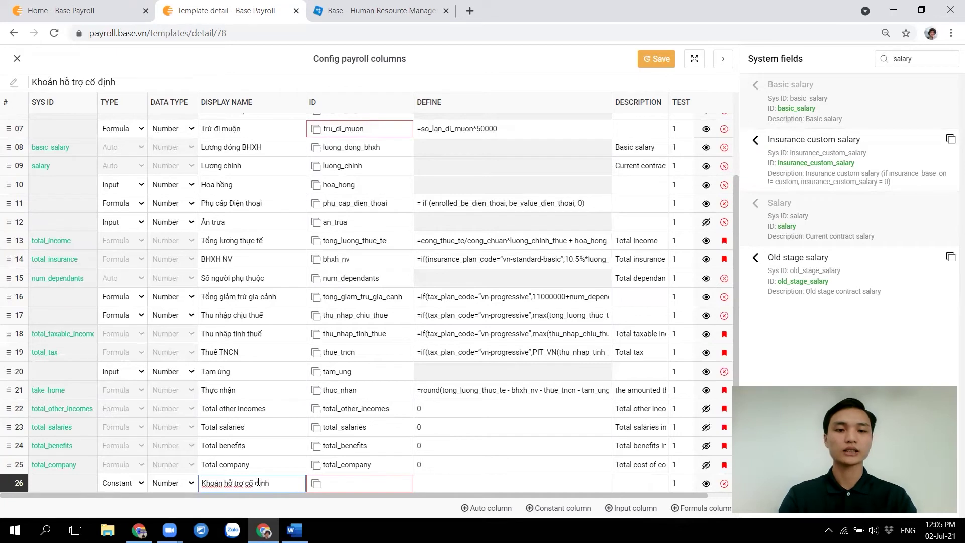
{"action": "left_click", "coordinate": [315, 486]}
Define the Khoản hỗ trợ cố định column as =500000 and place it directly below Trừ đi muộn.
{"action": "left_click", "coordinate": [445, 480]}
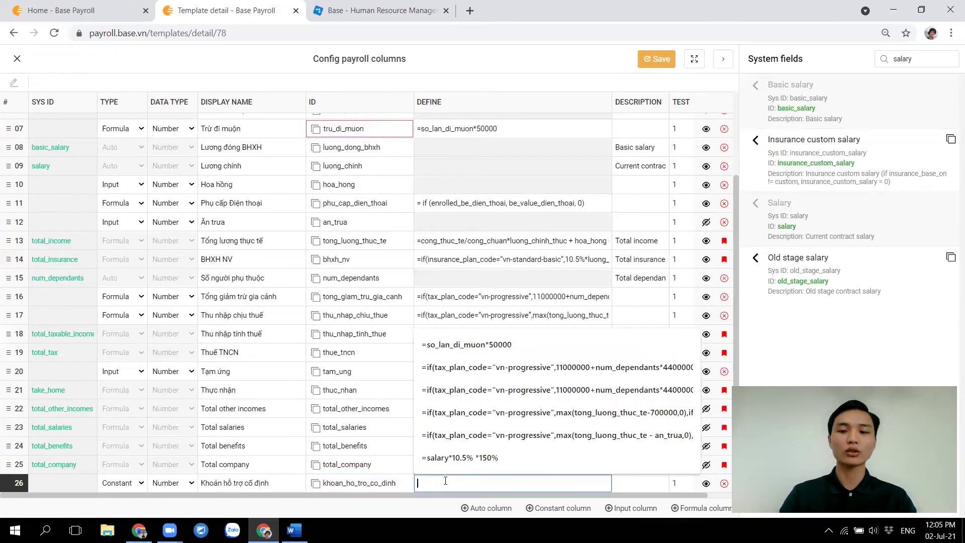
{"action": "type", "text": "=500000"}
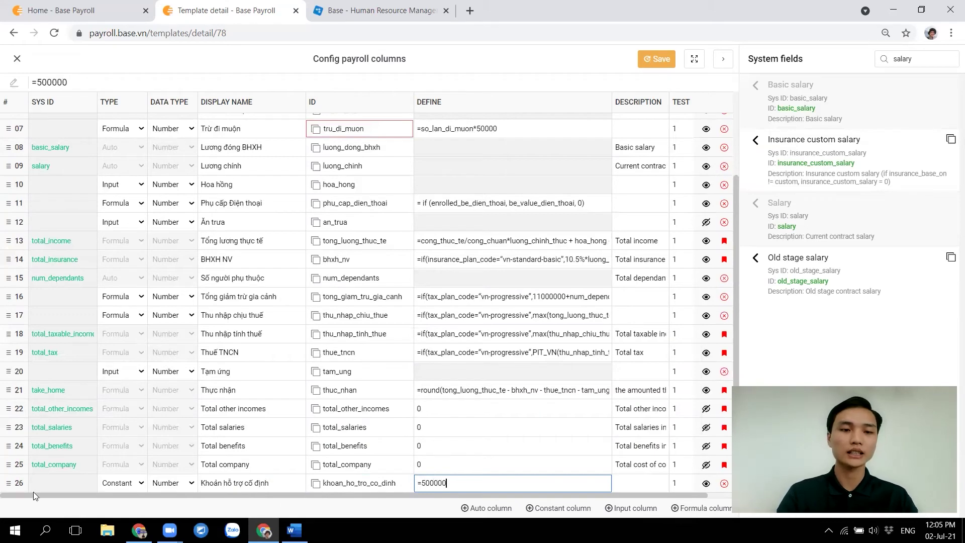
{"action": "left_click_drag", "start_coordinate": [15, 483], "coordinate": [60, 137]}
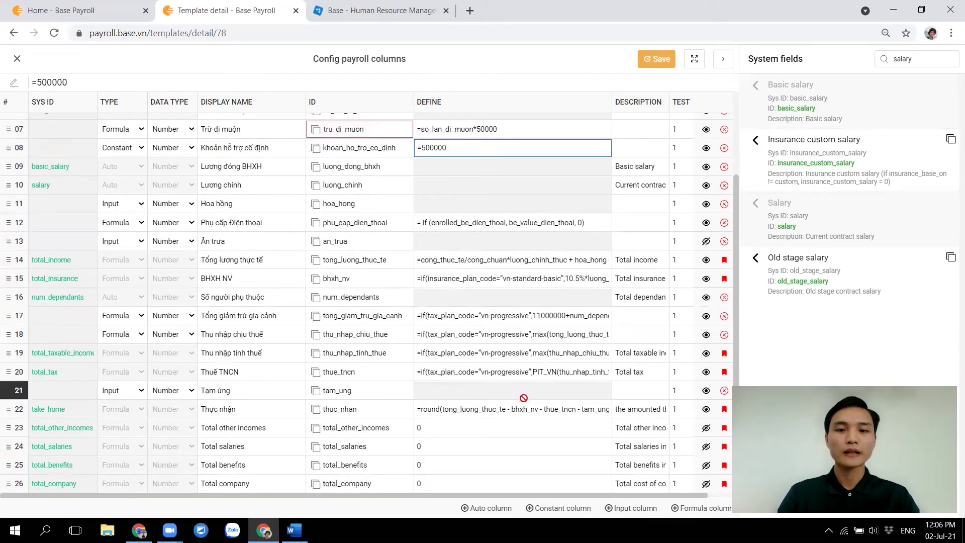
Add an empty auto column and check the source label of Giờ tăng ca in the sample spreadsheet.
{"action": "left_click", "coordinate": [486, 509]}
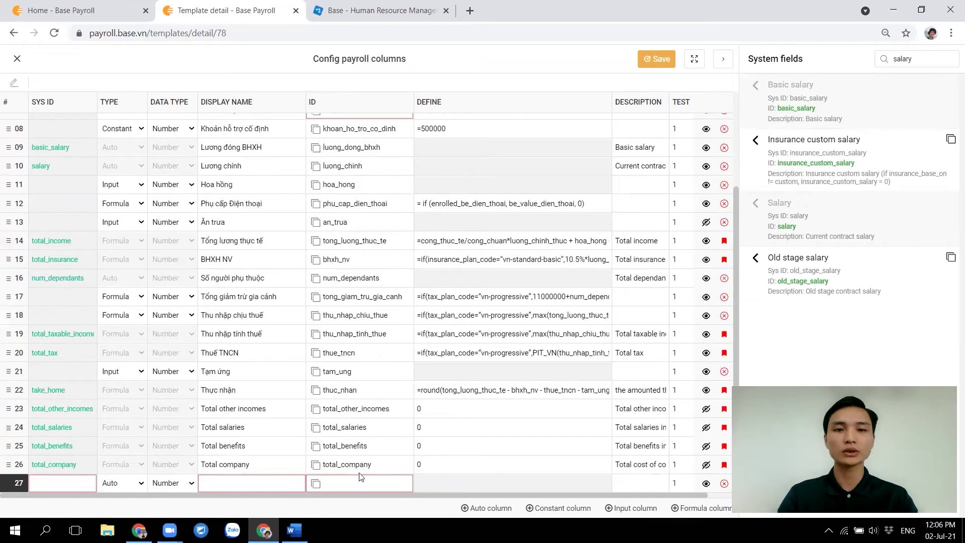
{"action": "key", "text": "alt+Tab"}
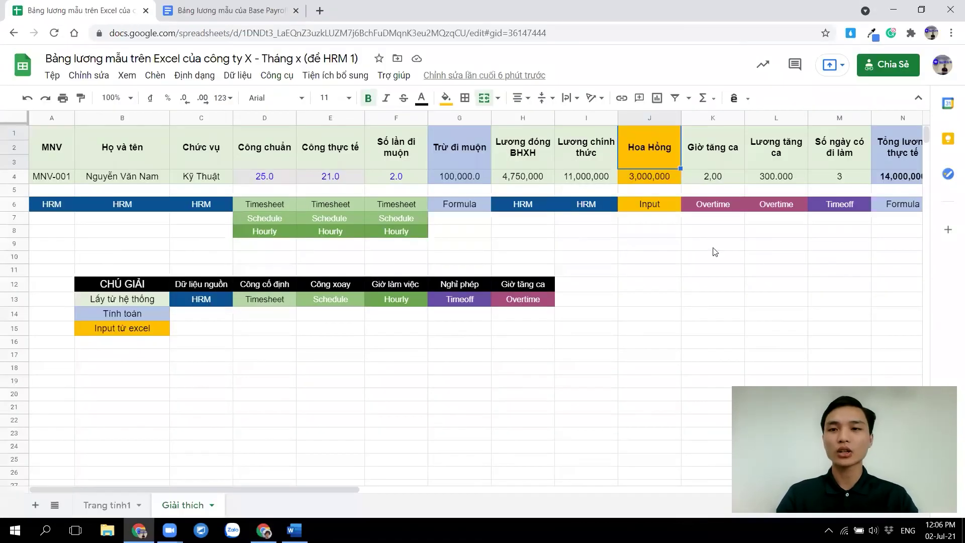
{"action": "left_click", "coordinate": [713, 147]}
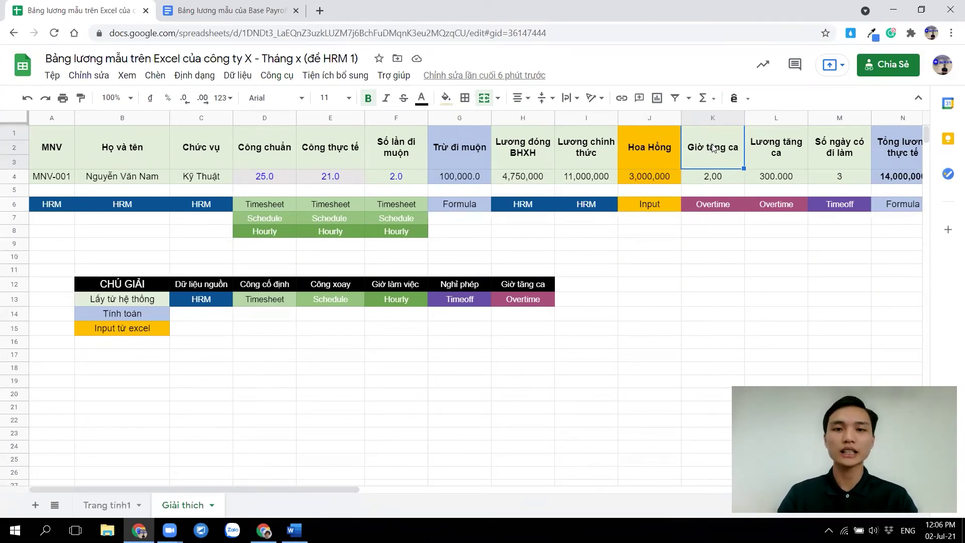
{"action": "key", "text": "alt+Tab"}
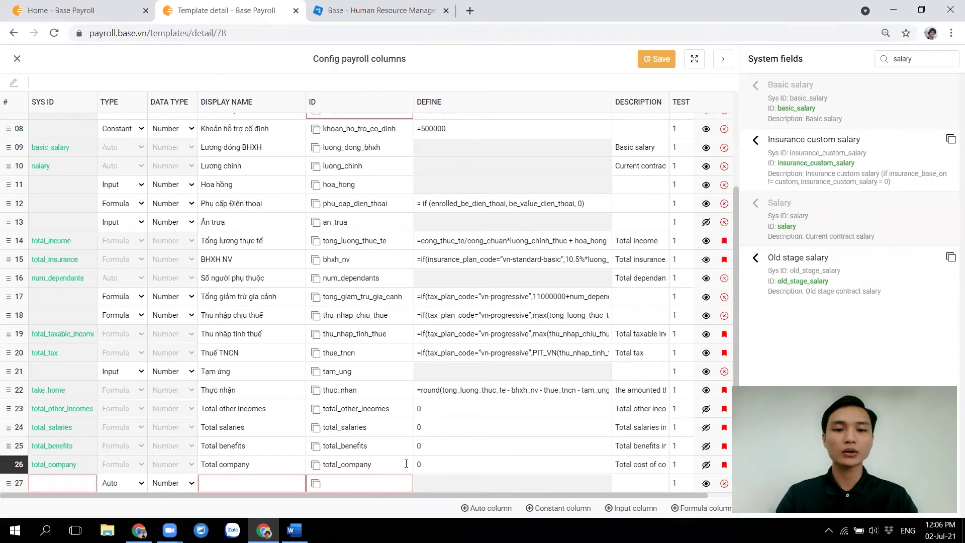
Check the Overtime entry in the sample spreadsheet's source legend and return to Base Payroll.
{"action": "key", "text": "alt+Tab"}
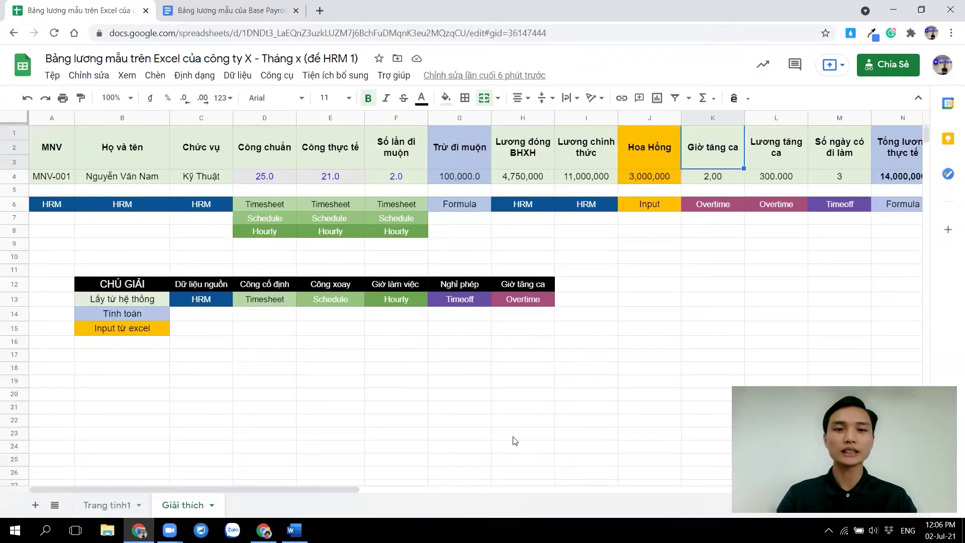
{"action": "left_click", "coordinate": [539, 299]}
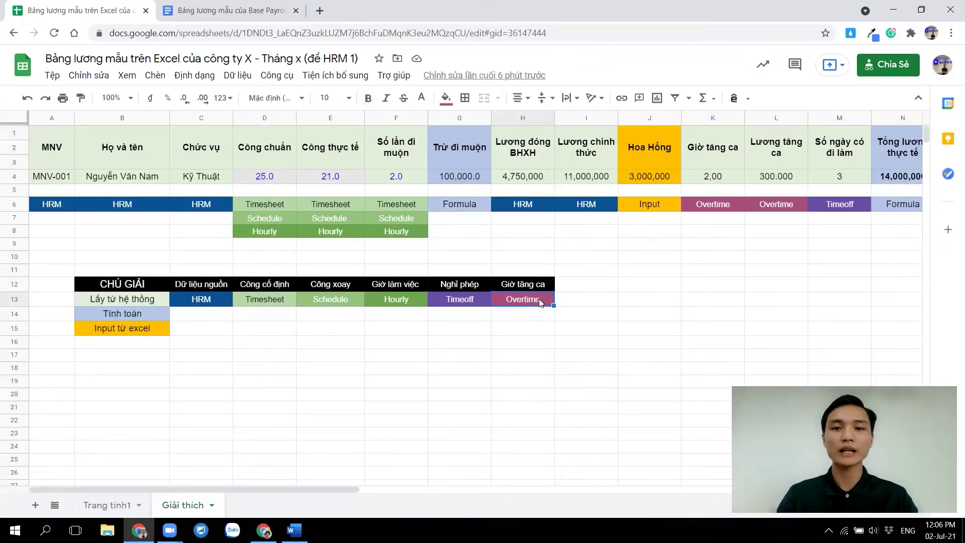
{"action": "key", "text": "Right"}
{"action": "key", "text": "Right"}
{"action": "key", "text": "Right"}
{"action": "key", "text": "Right"}
{"action": "key", "text": "Right"}
{"action": "key", "text": "Right"}
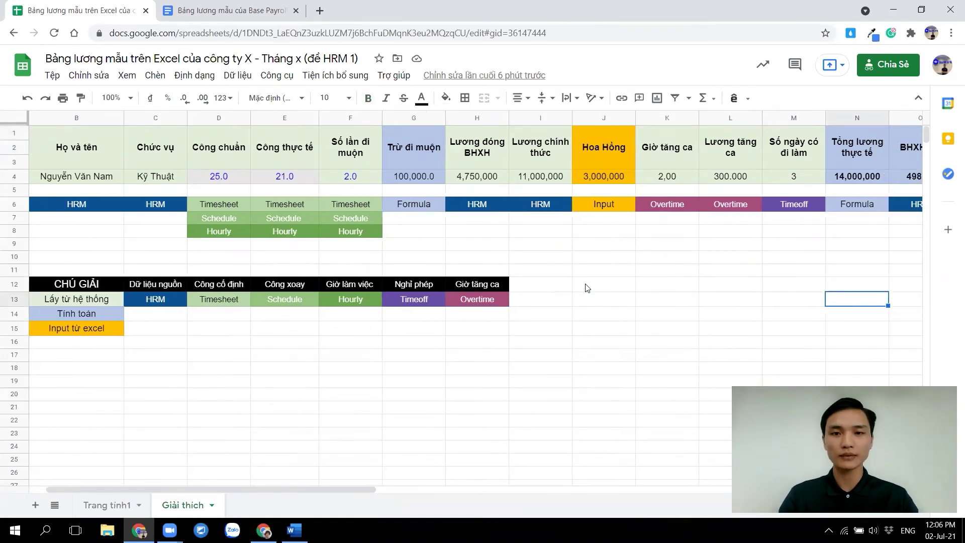
{"action": "key", "text": "alt+Tab"}
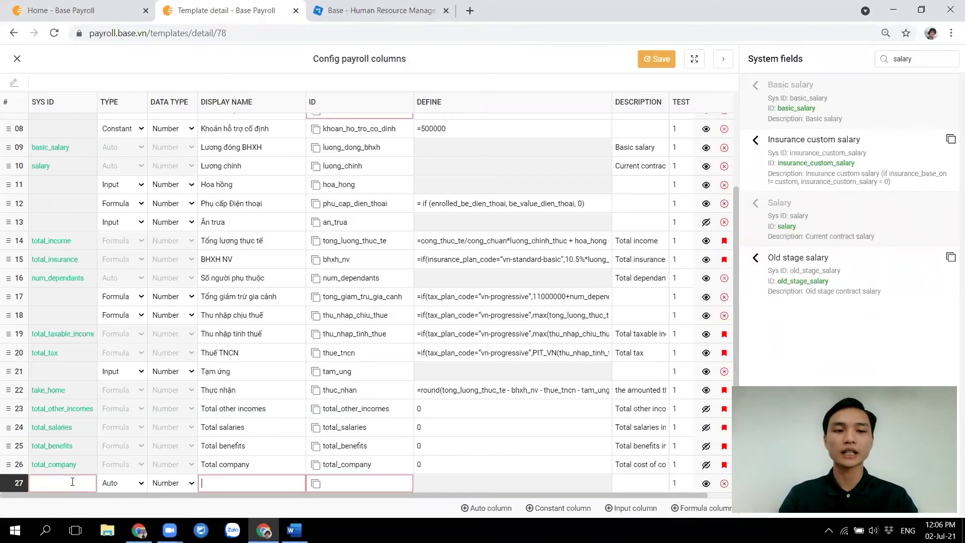
Set the new auto column's system ID to overtime_hour_policy_code.
{"action": "type", "text": "overtim"}
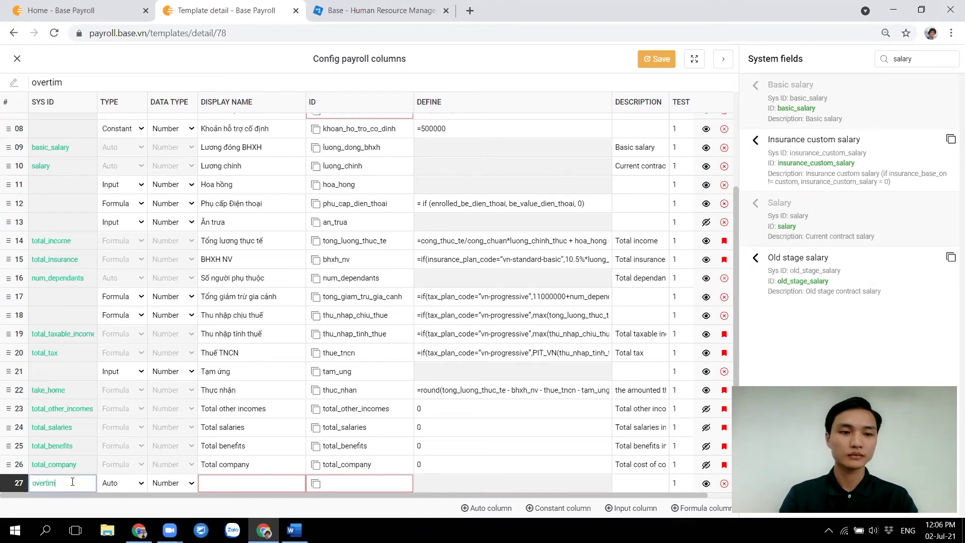
{"action": "type", "text": "e-ho"}
{"action": "key", "text": "BackSpace"}
{"action": "key", "text": "BackSpace"}
{"action": "type", "text": "hour_"}
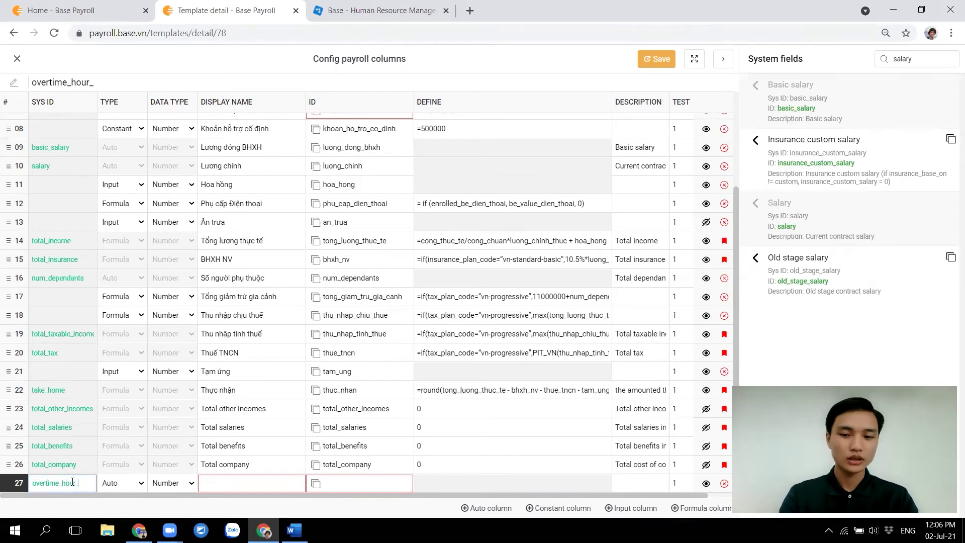
{"action": "type", "text": "p"}
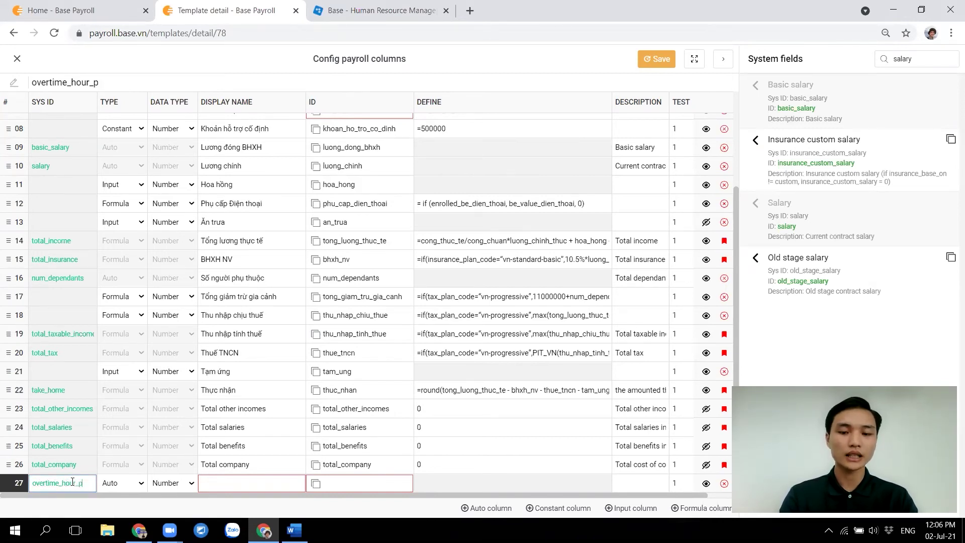
{"action": "type", "text": "policy_code"}
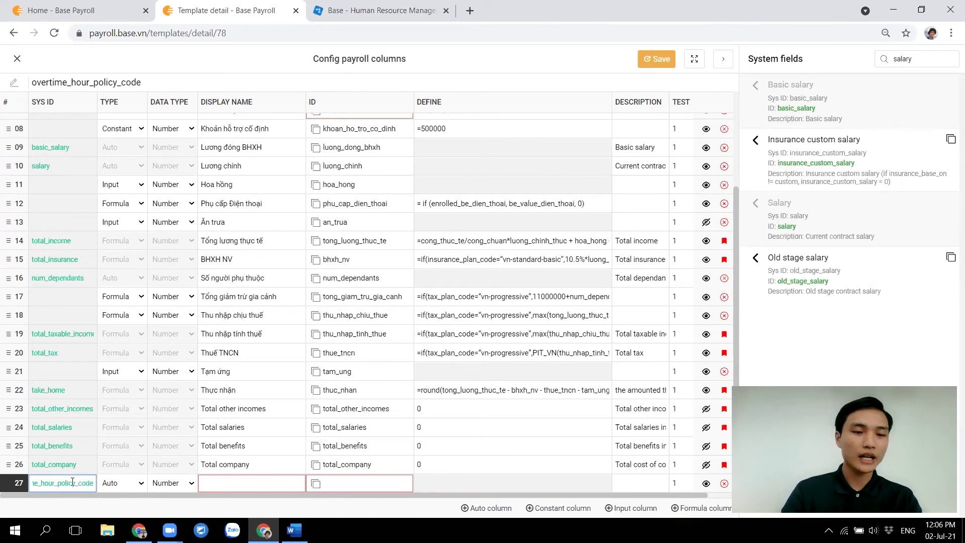
{"action": "key", "text": "ctrl+a"}
{"action": "key", "text": "Home"}
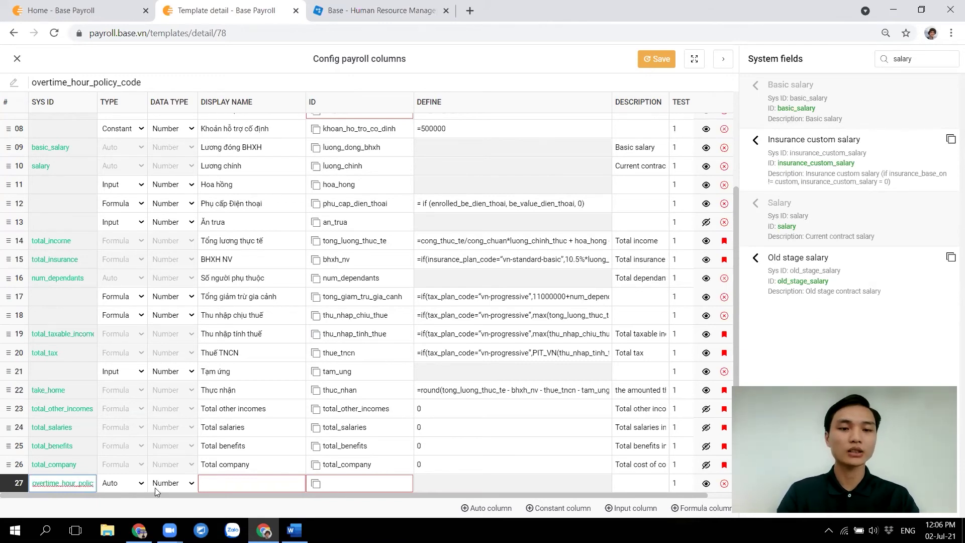
Give the overtime column the display name Giờ tăng ca and the ID gio_tang_ca, and place it below Trừ đi muộn.
{"action": "left_click", "coordinate": [234, 482]}
{"action": "type", "text": "Giơ"}
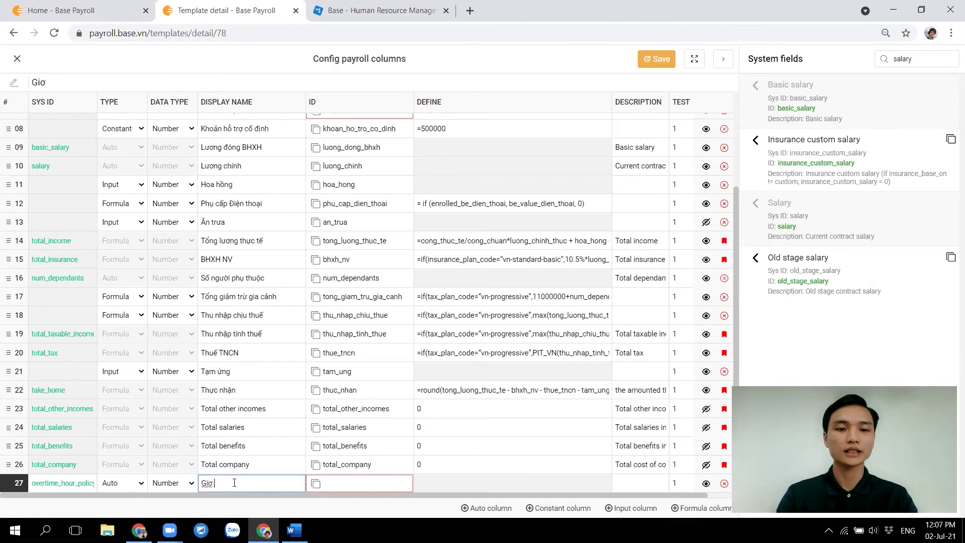
{"action": "key", "text": "Tab"}
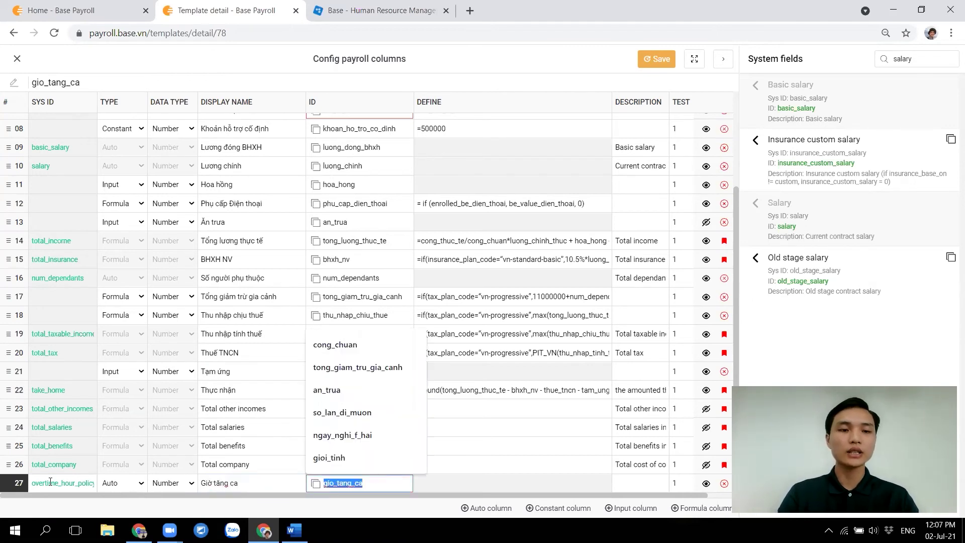
{"action": "left_click_drag", "start_coordinate": [15, 482], "coordinate": [66, 124]}
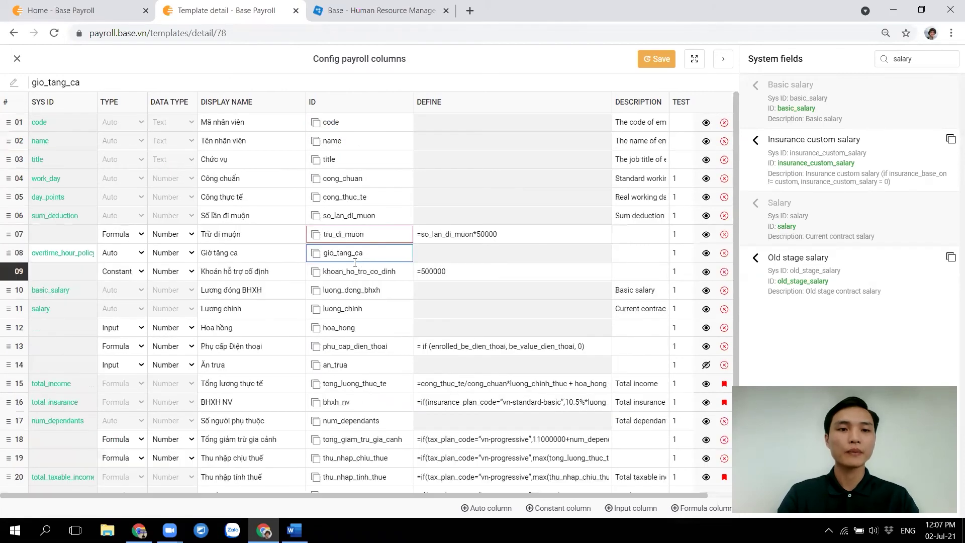
{"action": "left_click_drag", "start_coordinate": [396, 258], "coordinate": [318, 254]}
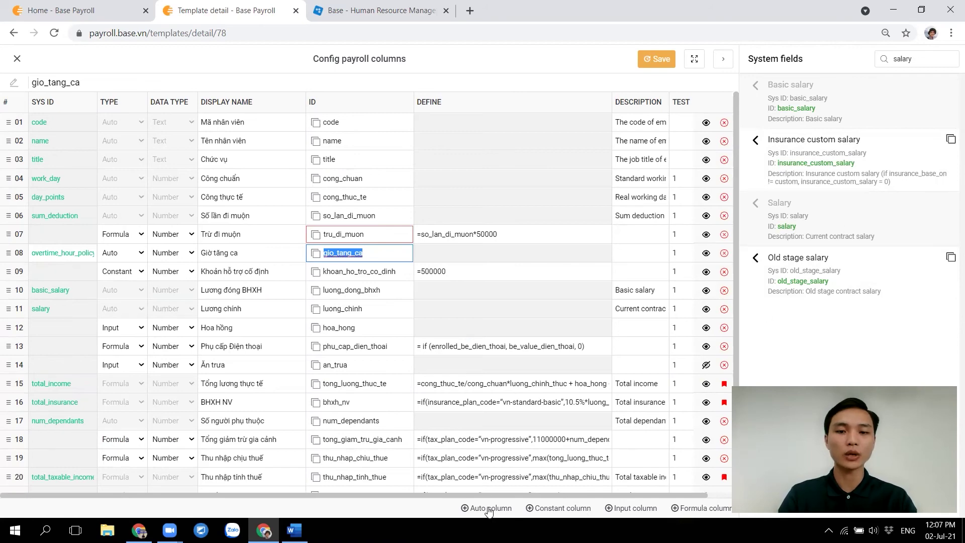
Switch to the sample spreadsheet and check the source labels of the Giờ tăng ca, Lương tăng ca and Số ngày có đi làm columns.
{"action": "key", "text": "alt+Tab"}
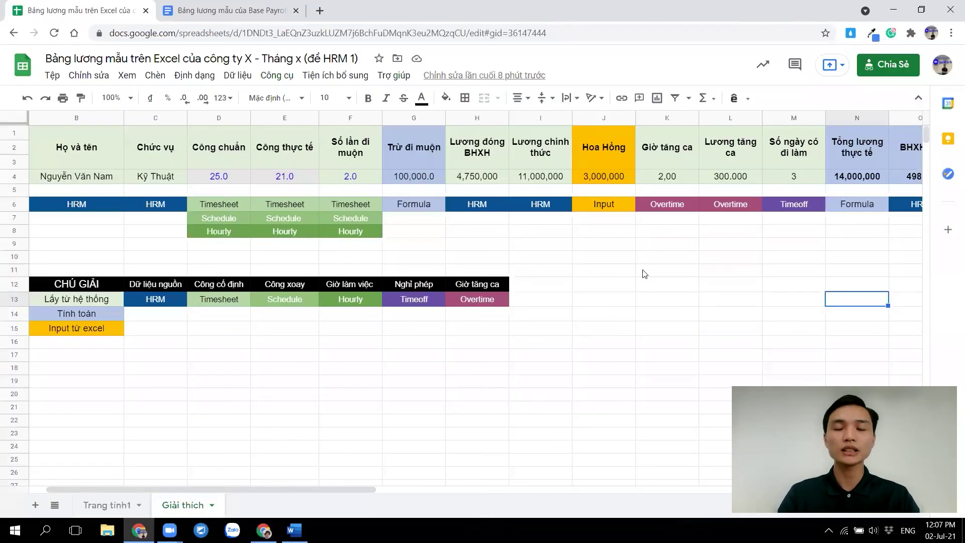
{"action": "left_click_drag", "start_coordinate": [713, 174], "coordinate": [752, 201]}
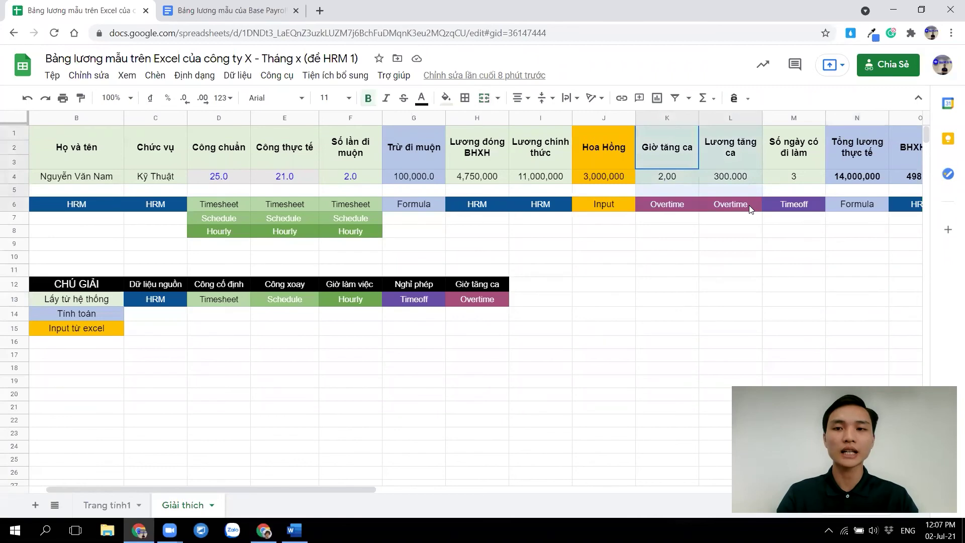
{"action": "left_click_drag", "start_coordinate": [783, 146], "coordinate": [799, 208]}
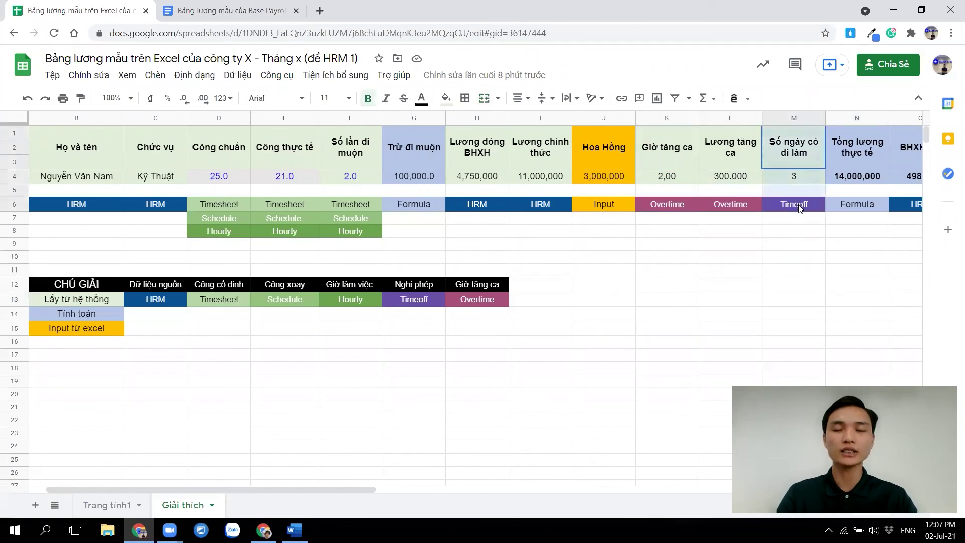
Check the source labels of the sample spreadsheet's BHXH NV, Khoản giảm trừ tính thuế TNCN and Thu nhập tính thuế columns.
{"action": "key", "text": "Right"}
{"action": "key", "text": "Right"}
{"action": "key", "text": "Right"}
{"action": "key", "text": "Right"}
{"action": "key", "text": "Right"}
{"action": "key", "text": "Right"}
{"action": "key", "text": "Right"}
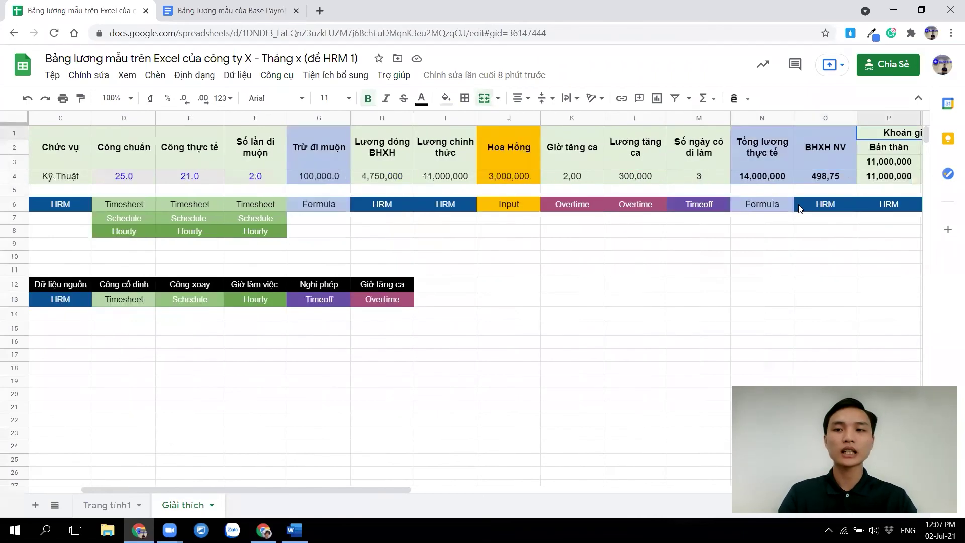
{"action": "left_click_drag", "start_coordinate": [528, 148], "coordinate": [525, 204]}
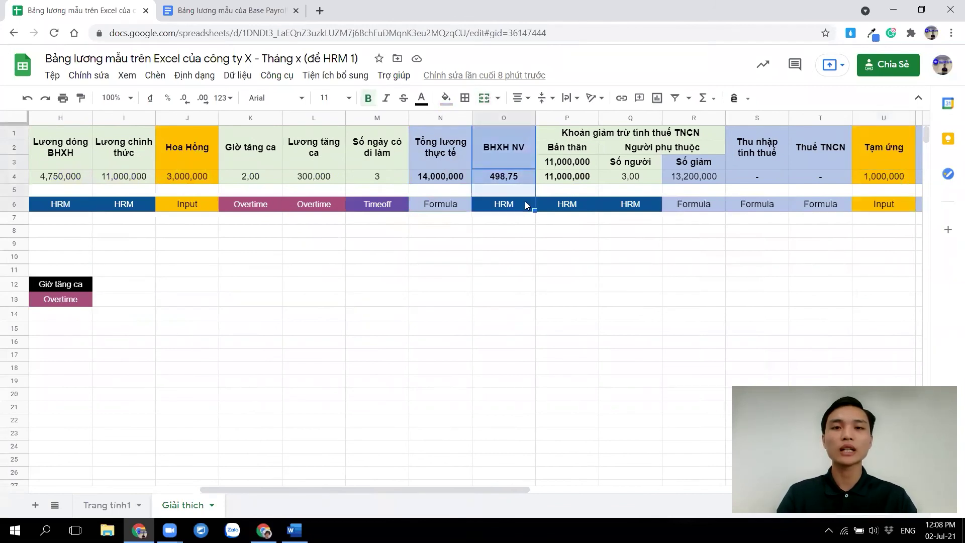
{"action": "left_click_drag", "start_coordinate": [635, 139], "coordinate": [632, 204]}
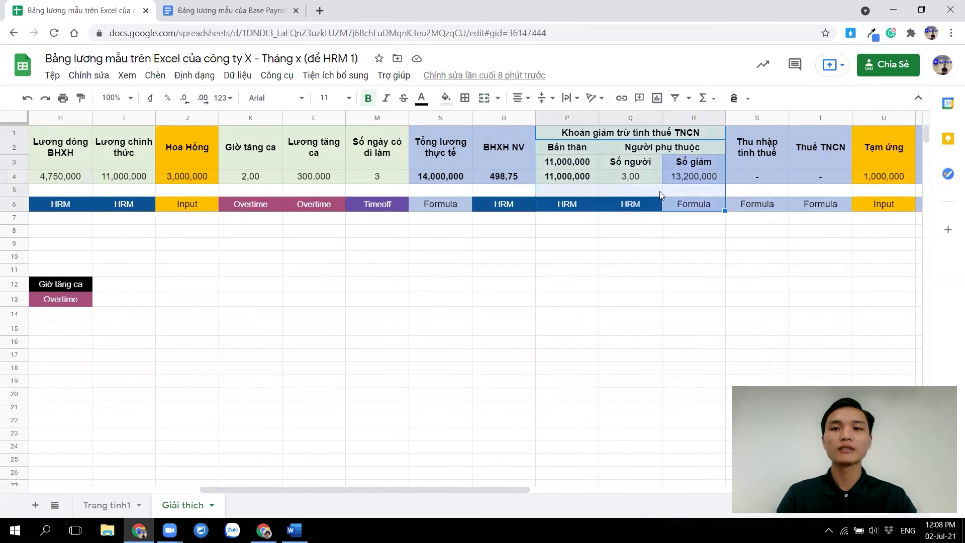
{"action": "left_click", "coordinate": [781, 166]}
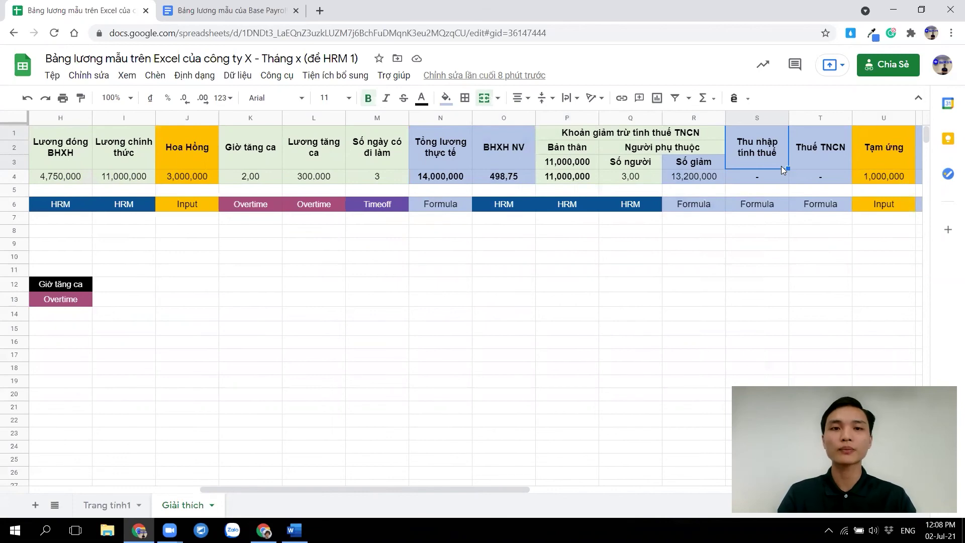
Return to the start of the sample sheet and highlight rows 1 to 4 from MNV through Số lần đi muộn.
{"action": "key", "text": "ctrl+Home"}
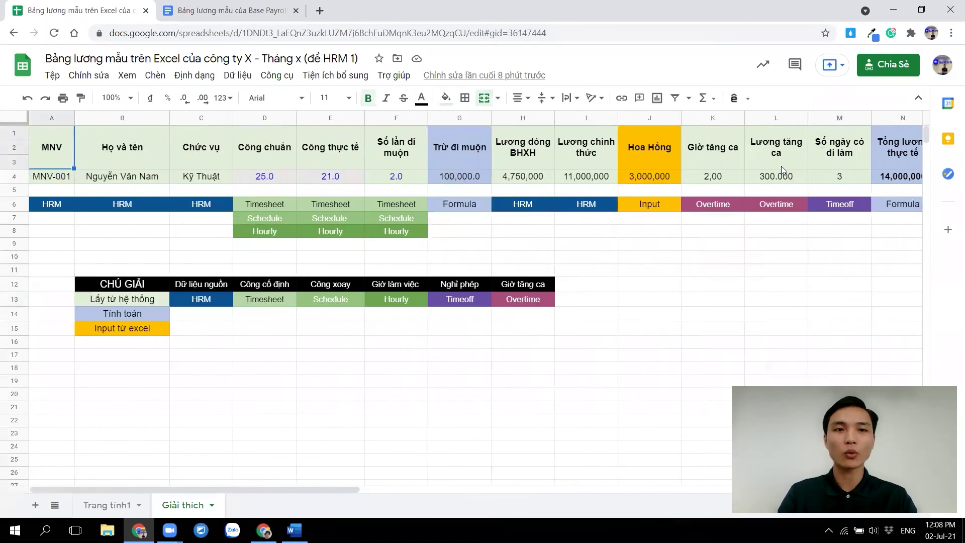
{"action": "key", "text": "shift+Down"}
{"action": "key", "text": "shift+Right"}
{"action": "key", "text": "shift+Right"}
{"action": "key", "text": "shift+Right"}
{"action": "key", "text": "shift+Right"}
{"action": "key", "text": "shift+Right"}
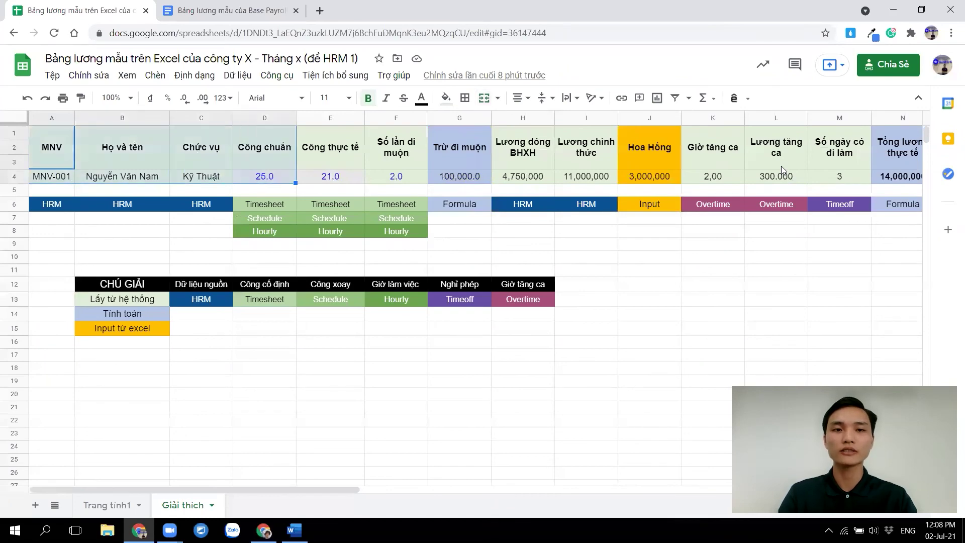
Compare the sample spreadsheet's columns with the configured payroll columns, ending in the Base Payroll template.
{"action": "key", "text": "alt+Tab"}
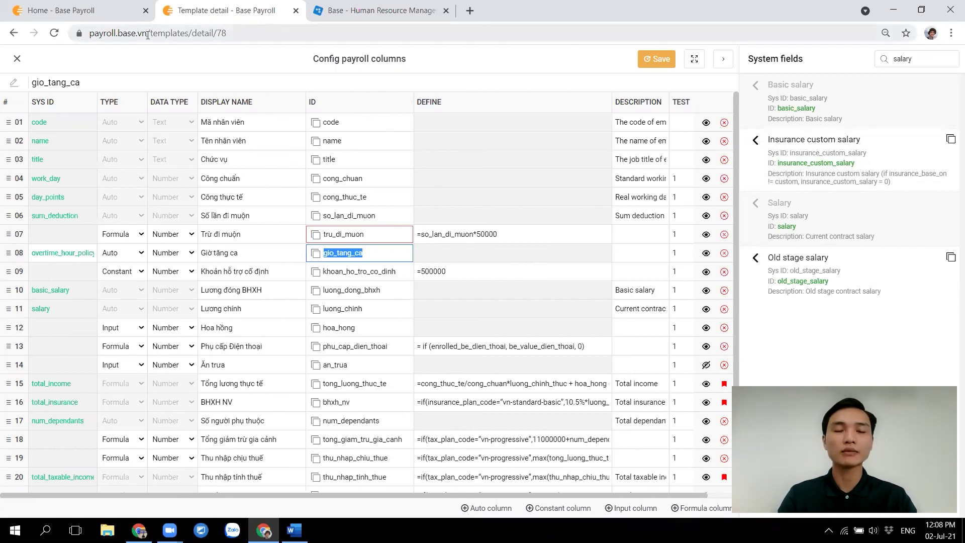
{"action": "key", "text": "alt+Tab"}
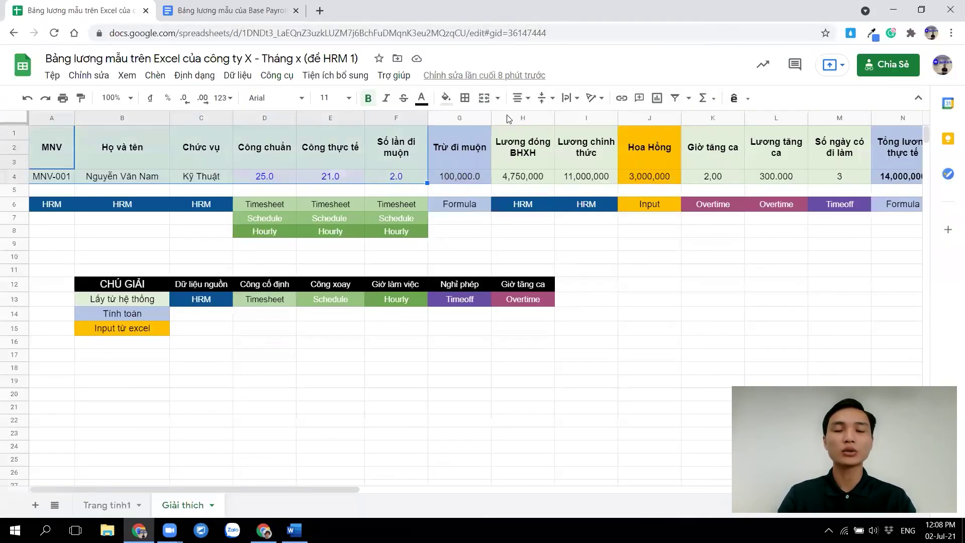
{"action": "key", "text": "alt+Tab"}
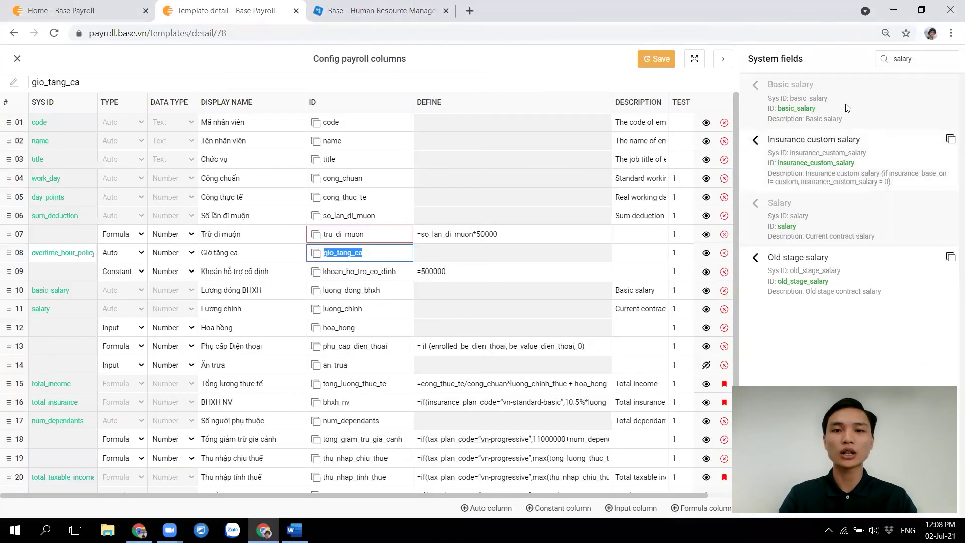
{"action": "left_click", "coordinate": [822, 331]}
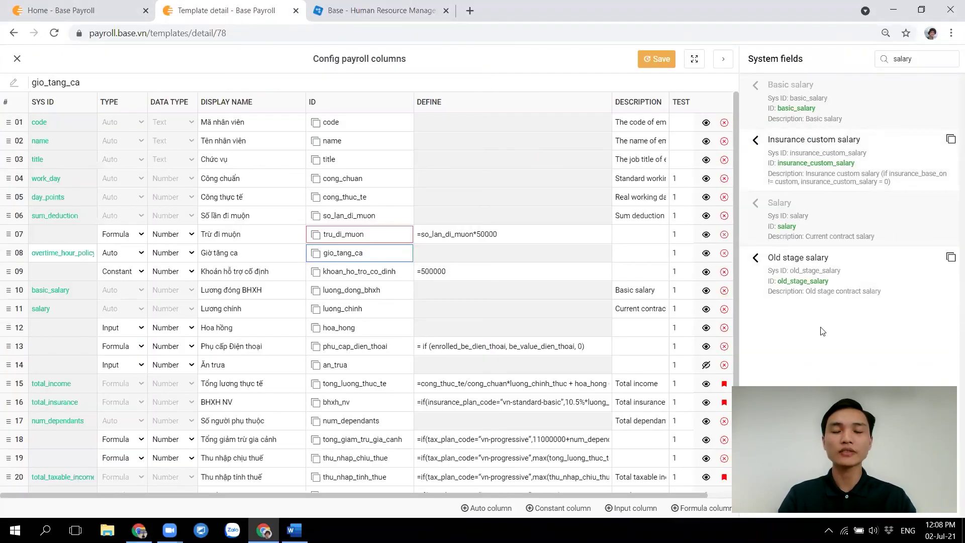